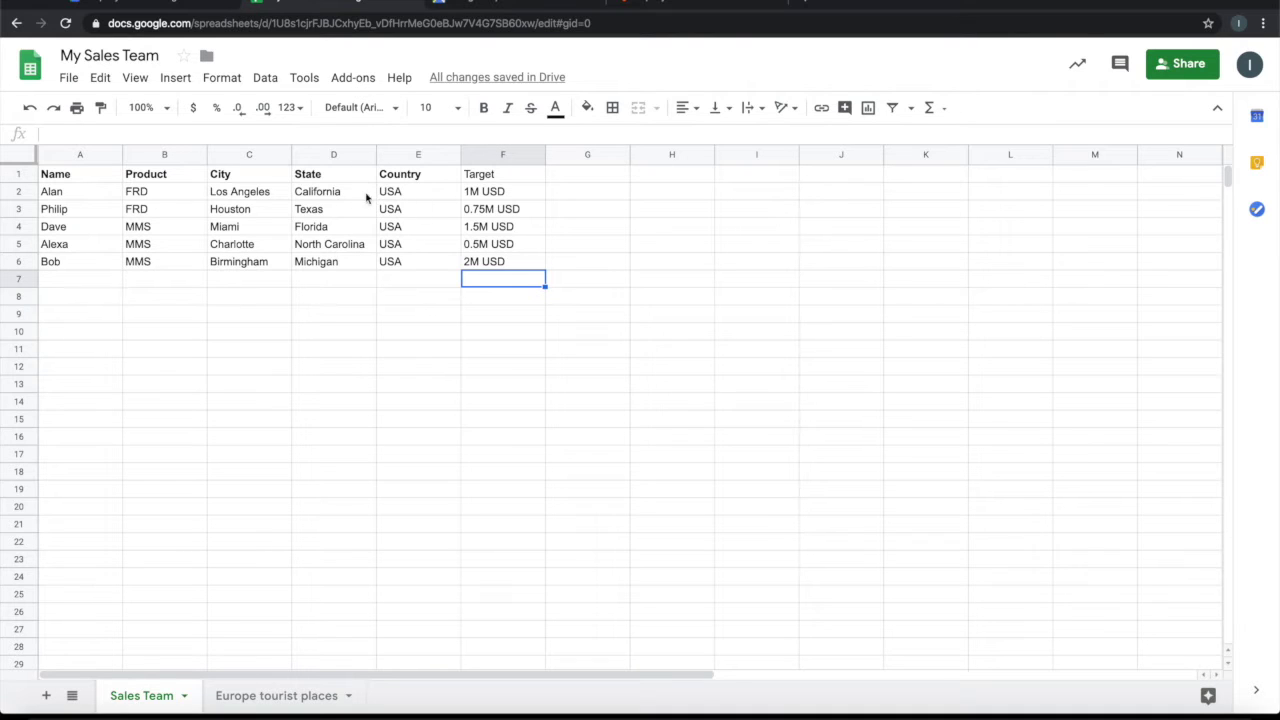
Start the Map My Sheet add-on and begin creating a new map
click(352, 79)
mouse_move(471, 237)
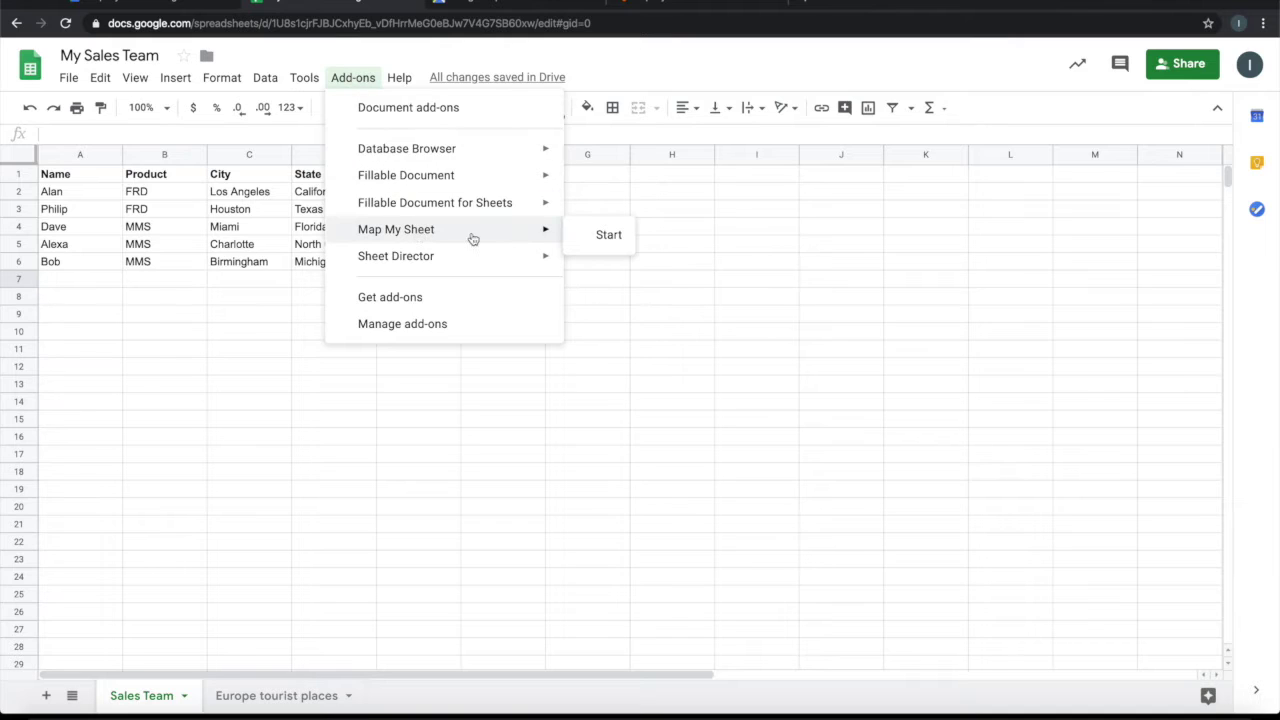
click(600, 238)
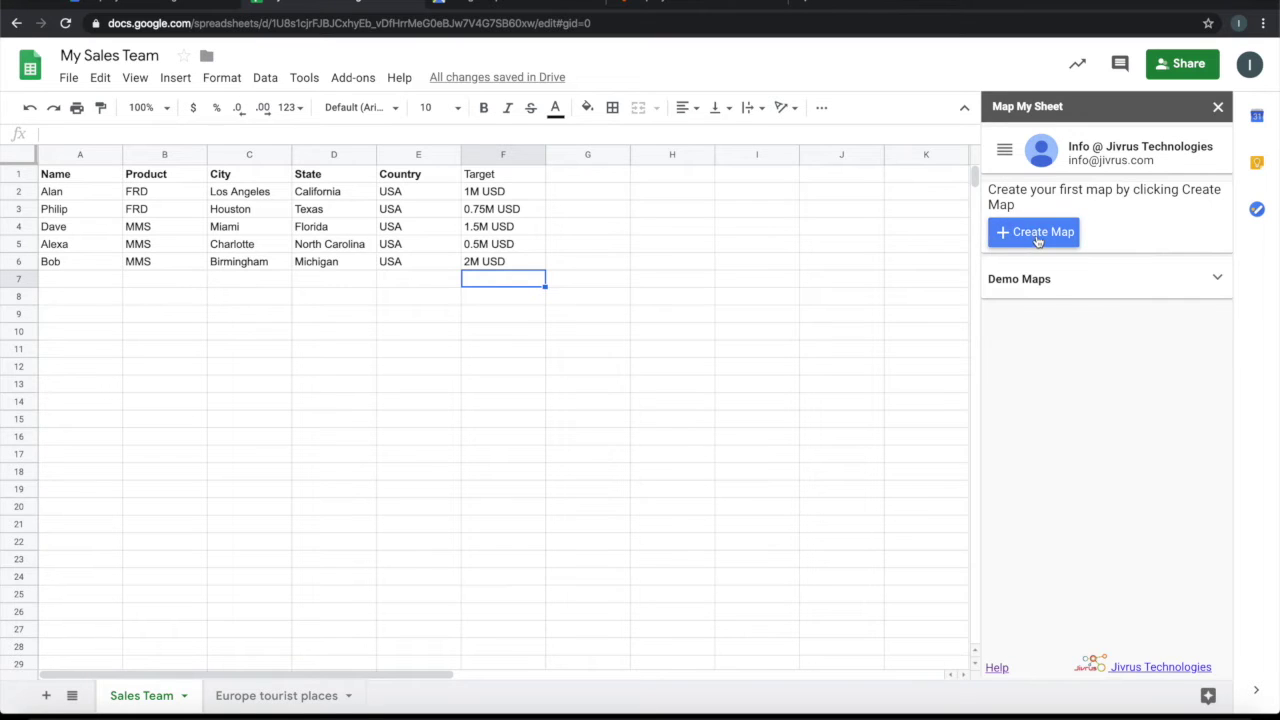
click(1038, 238)
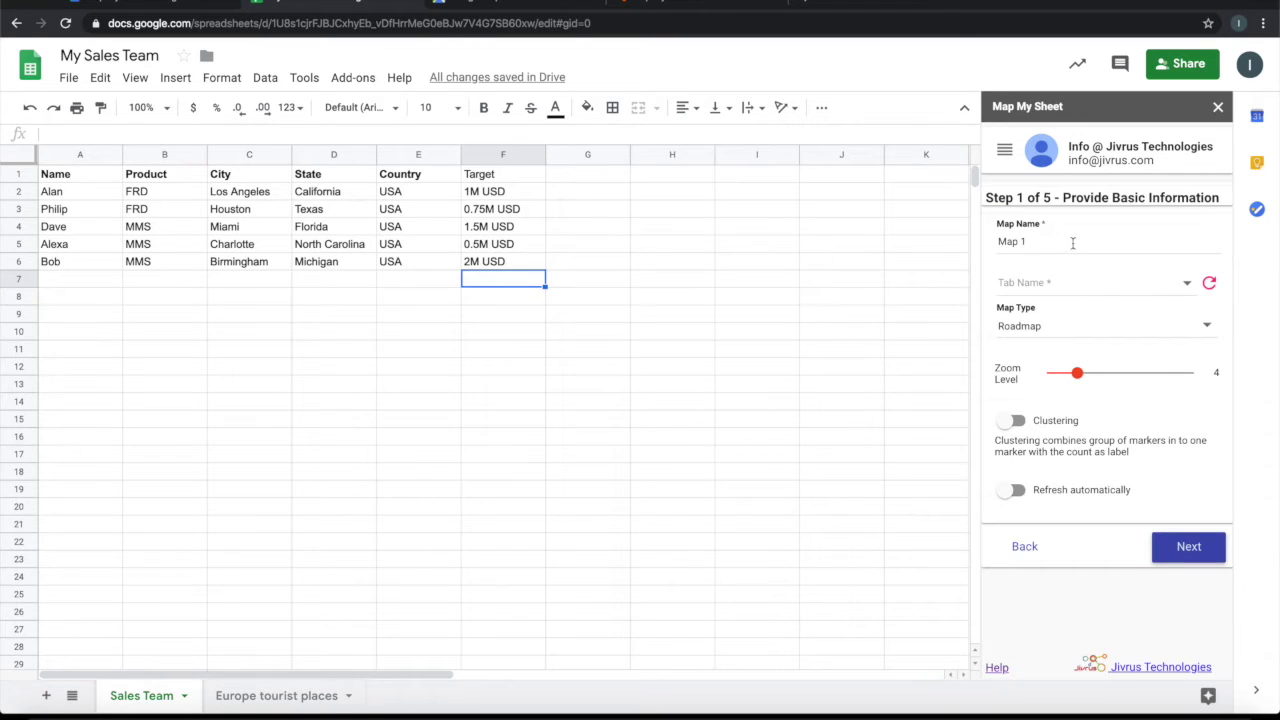
Name the map "My Sales Team On the Map" and choose Sales Team as its source tab
double_click(1074, 243)
triple_click(1075, 243)
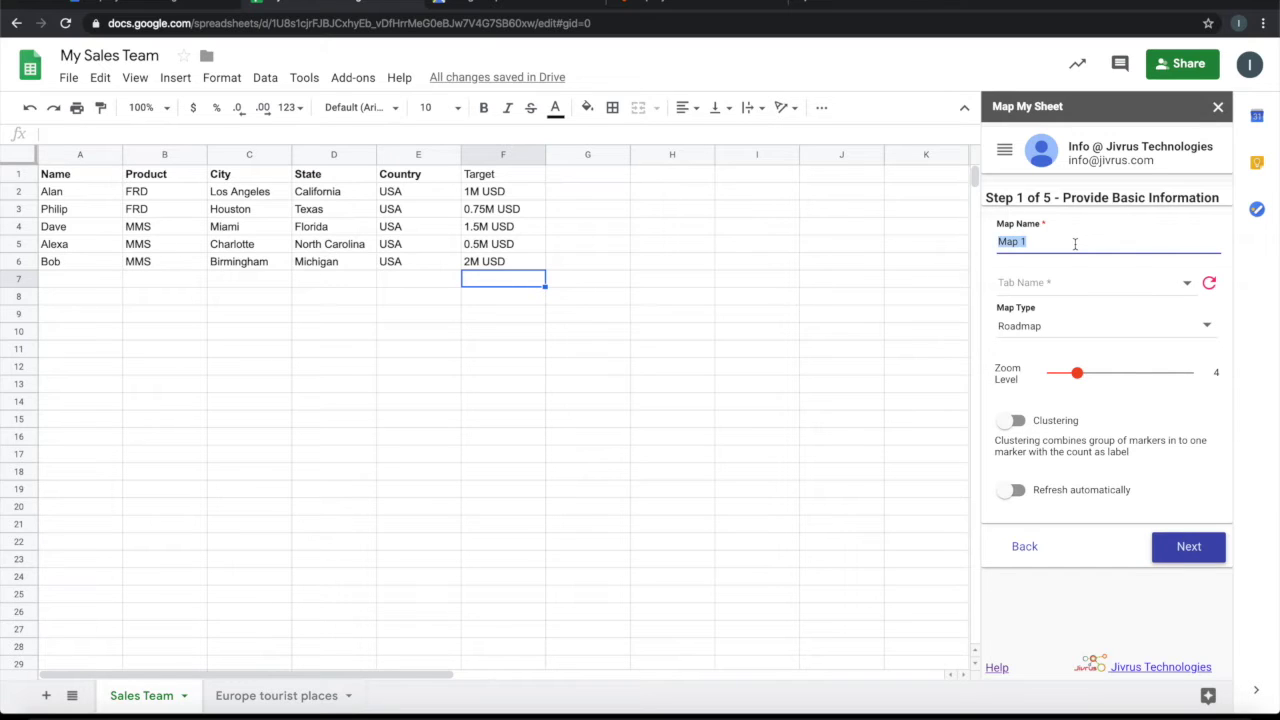
text(My Sales Team On the Map)
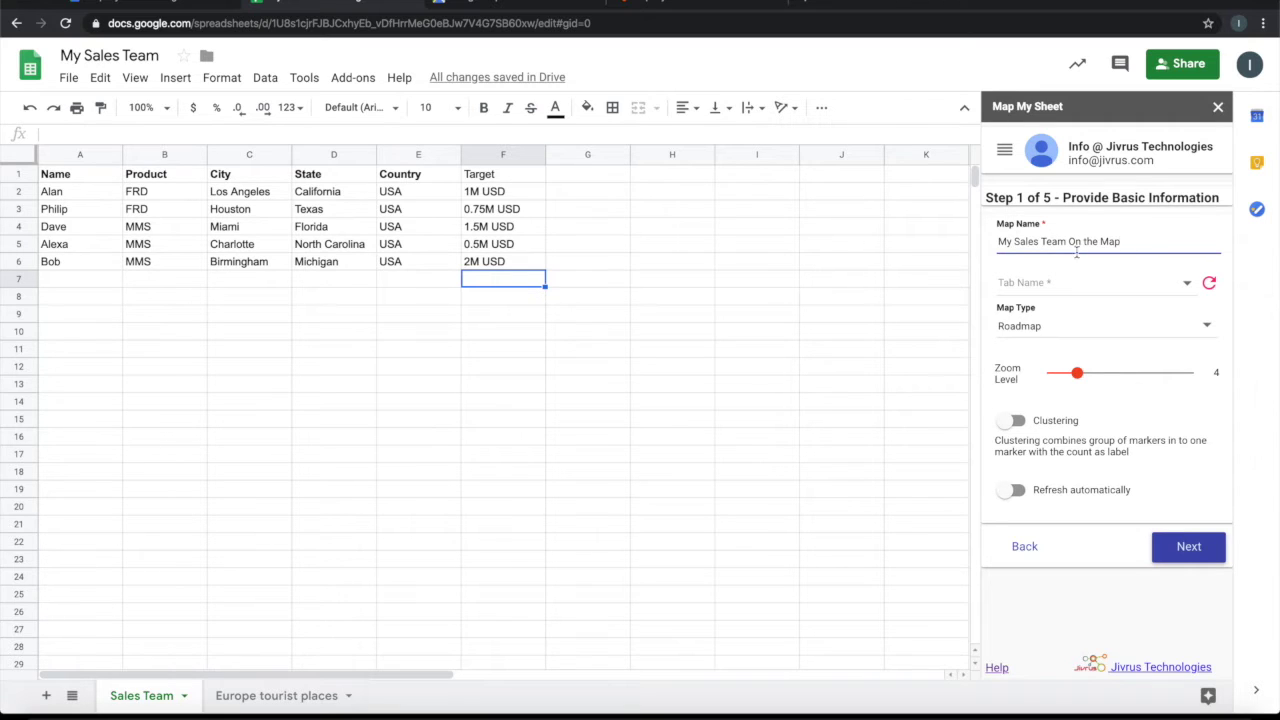
click(1098, 287)
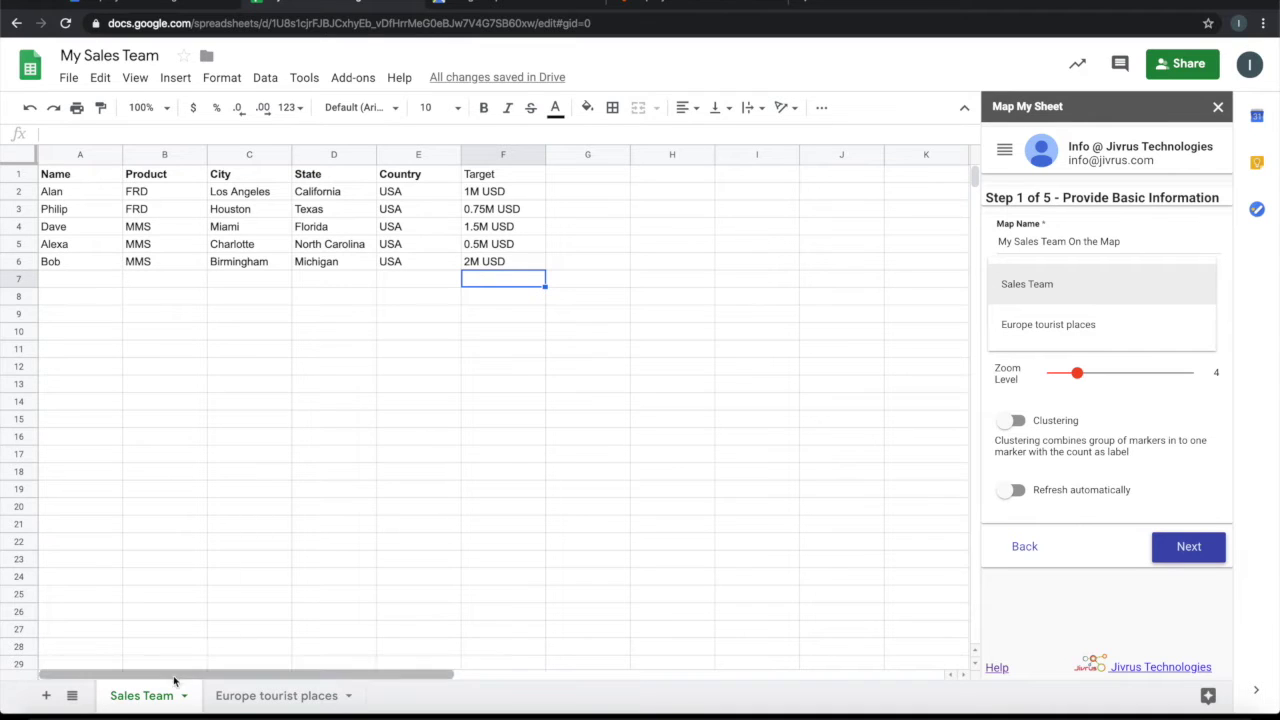
click(1038, 288)
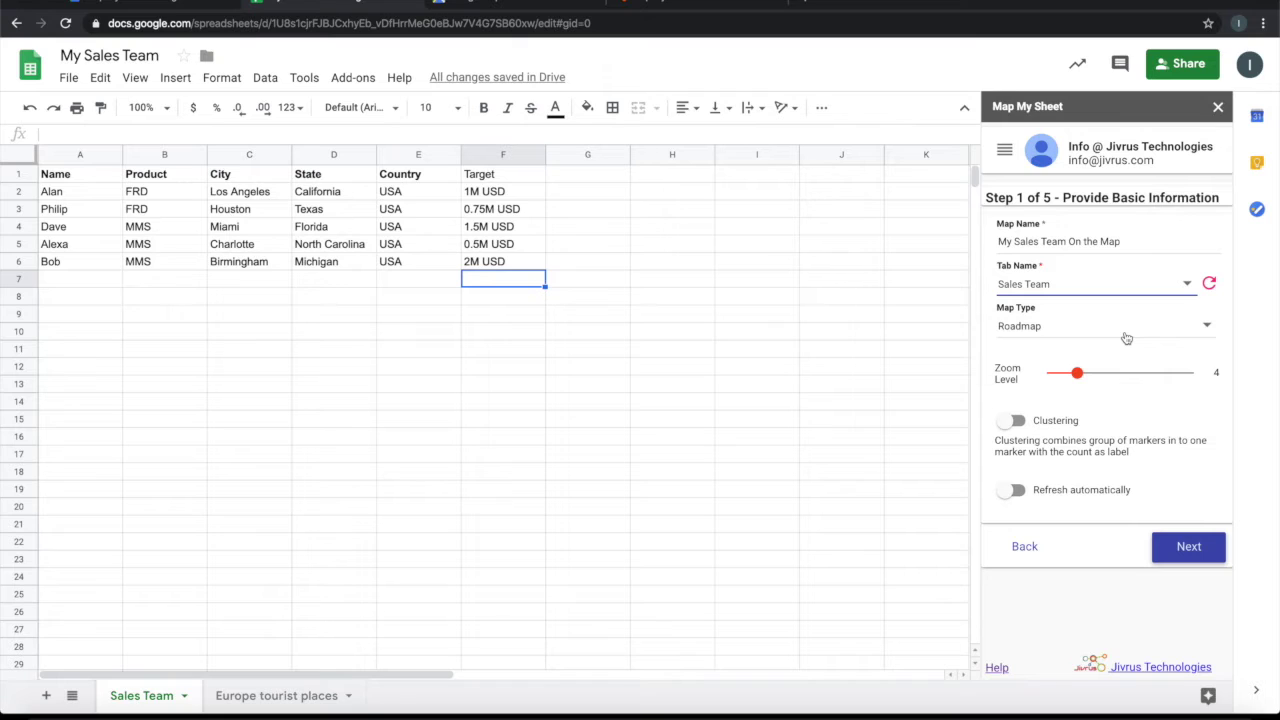
Choose Roadmap as the map type and proceed to the location setup
click(1071, 334)
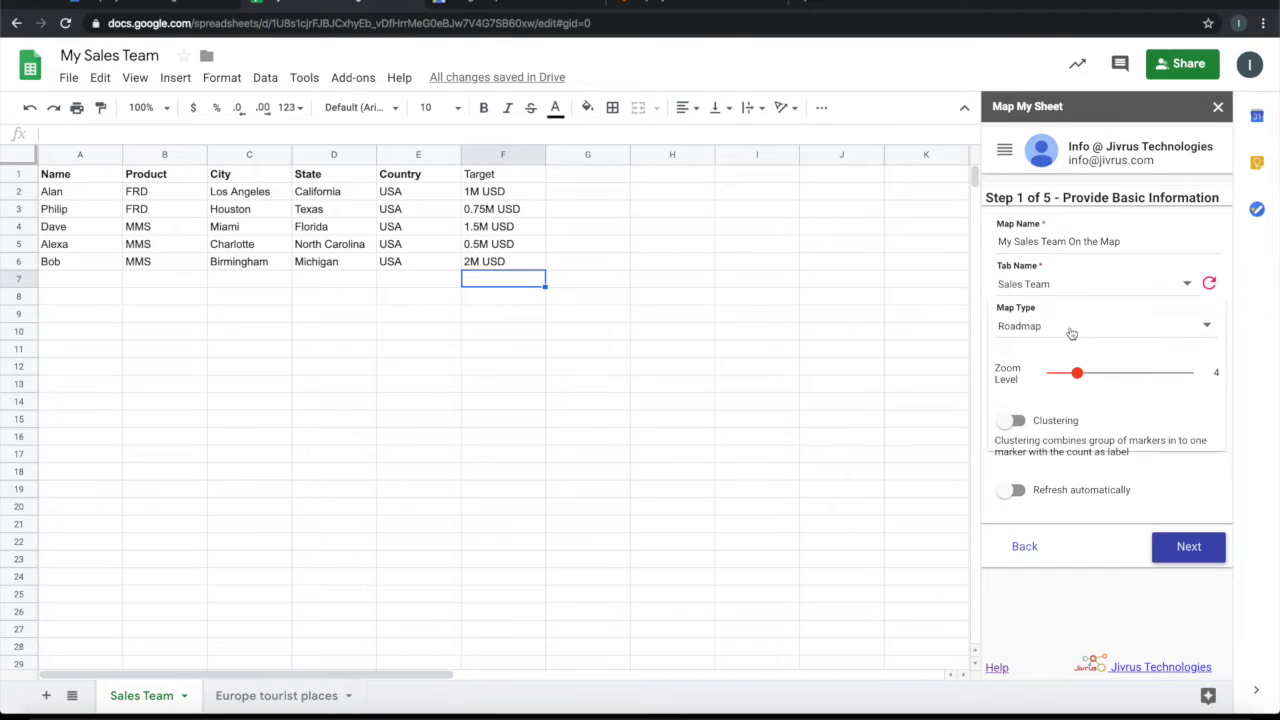
click(1071, 334)
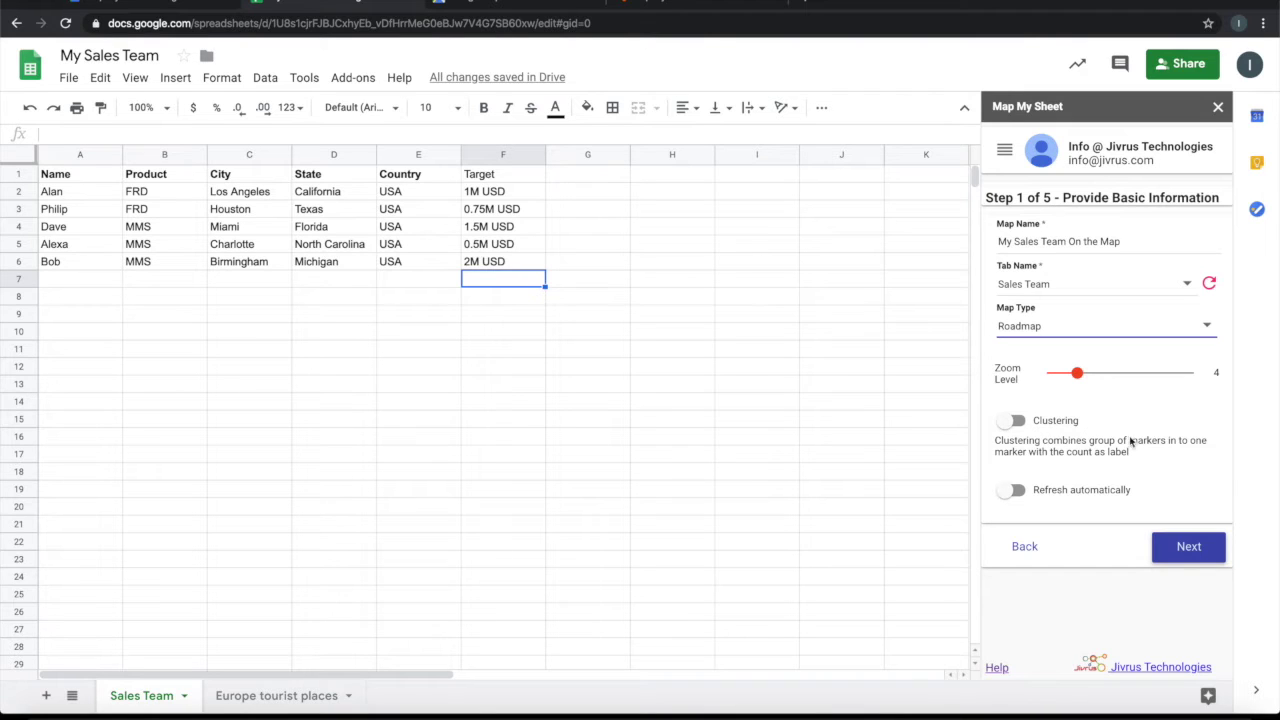
click(1187, 545)
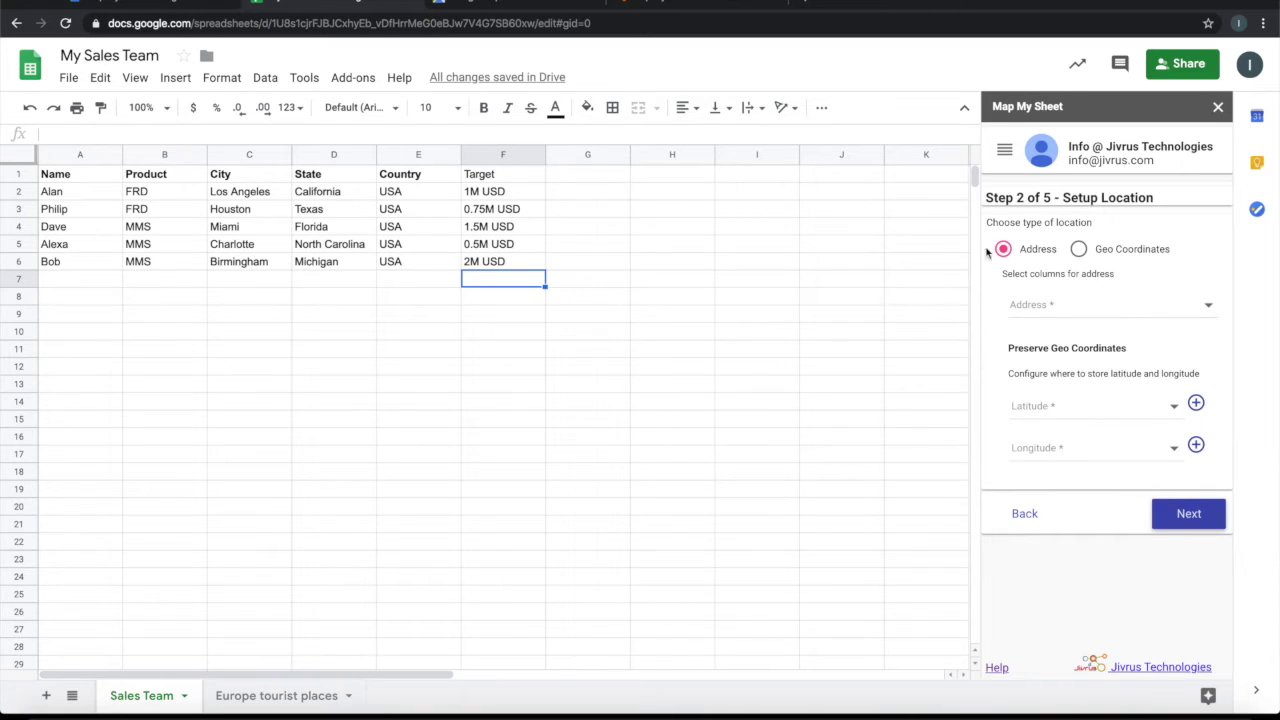
Select City, State and Country as the address columns for the map locations
click(1041, 306)
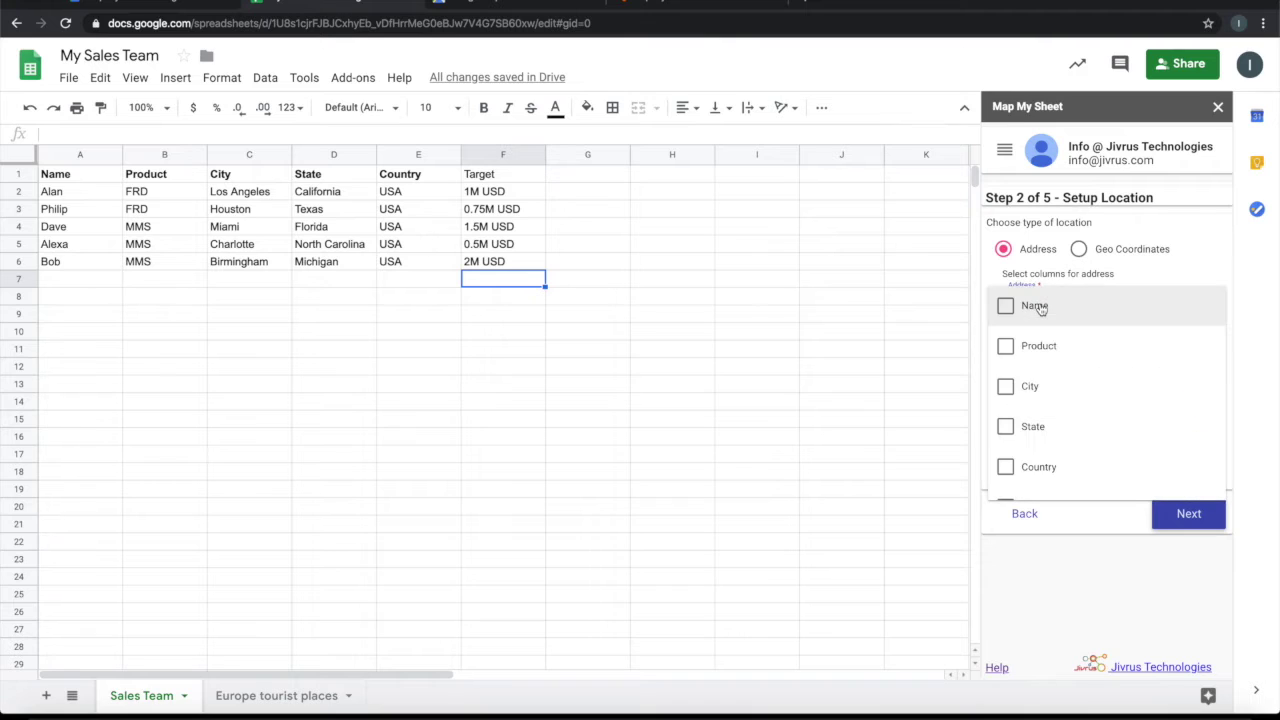
click(1007, 389)
click(1006, 427)
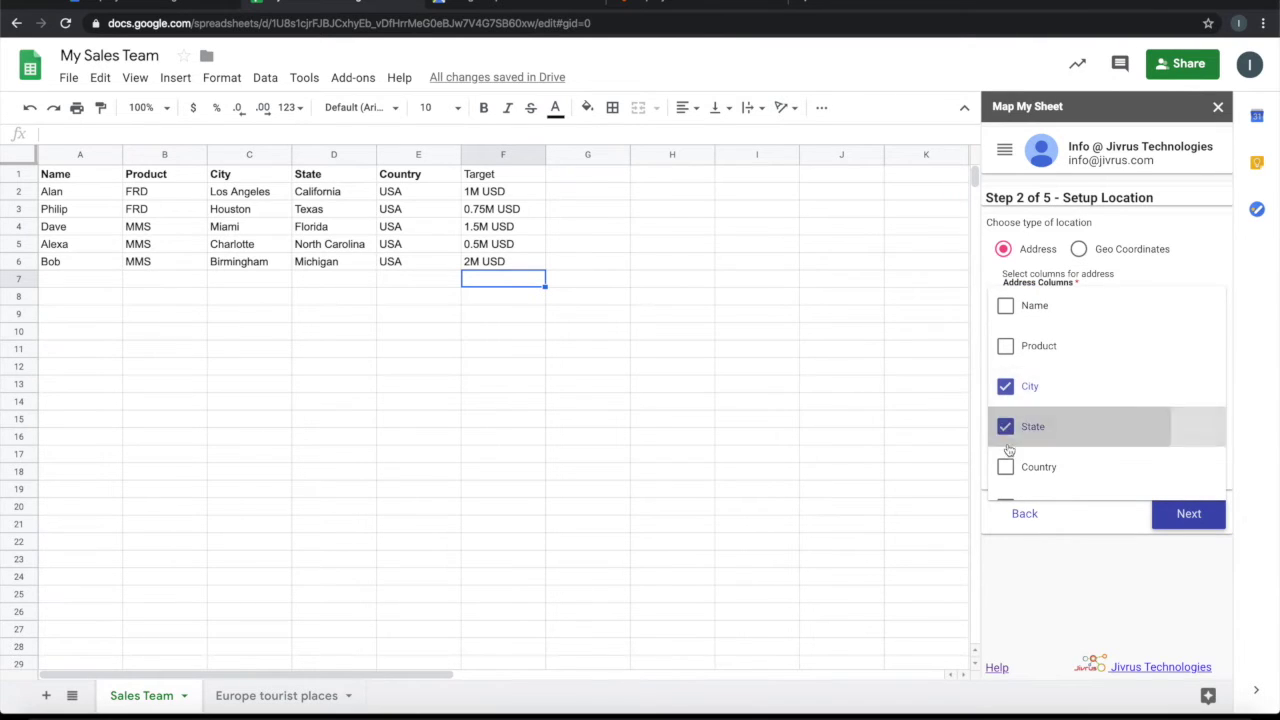
click(1007, 467)
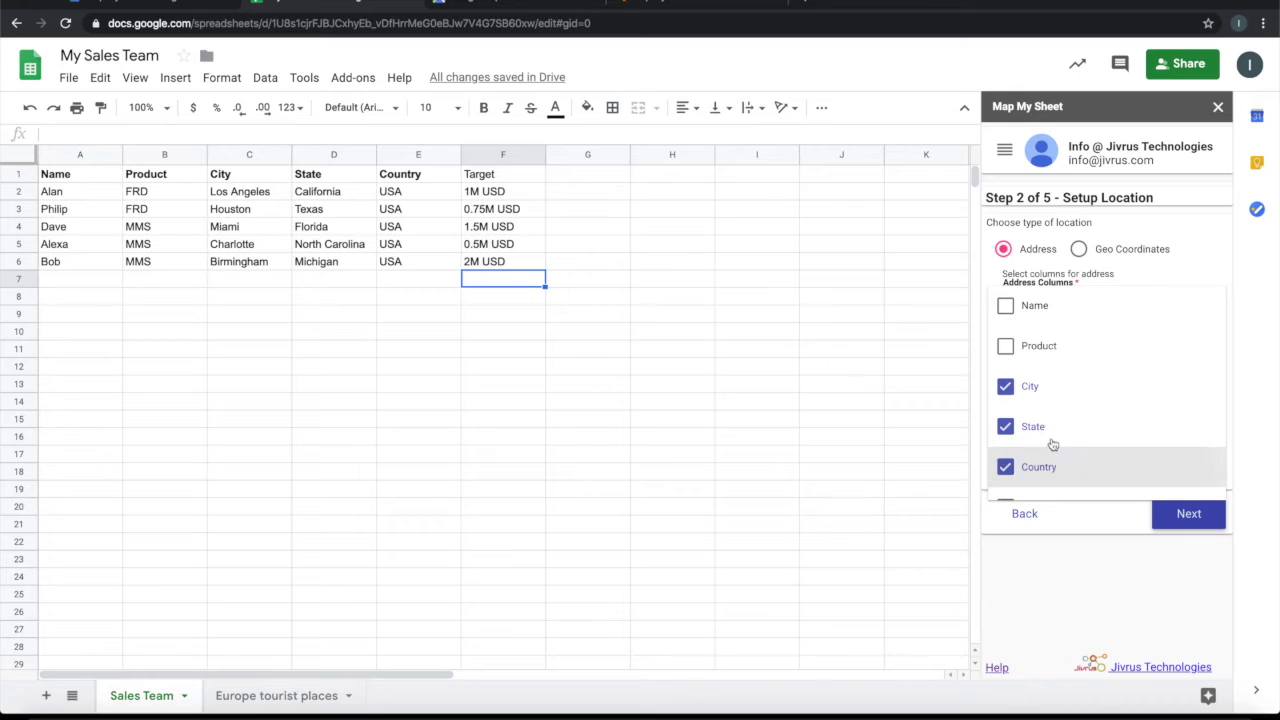
click(1210, 240)
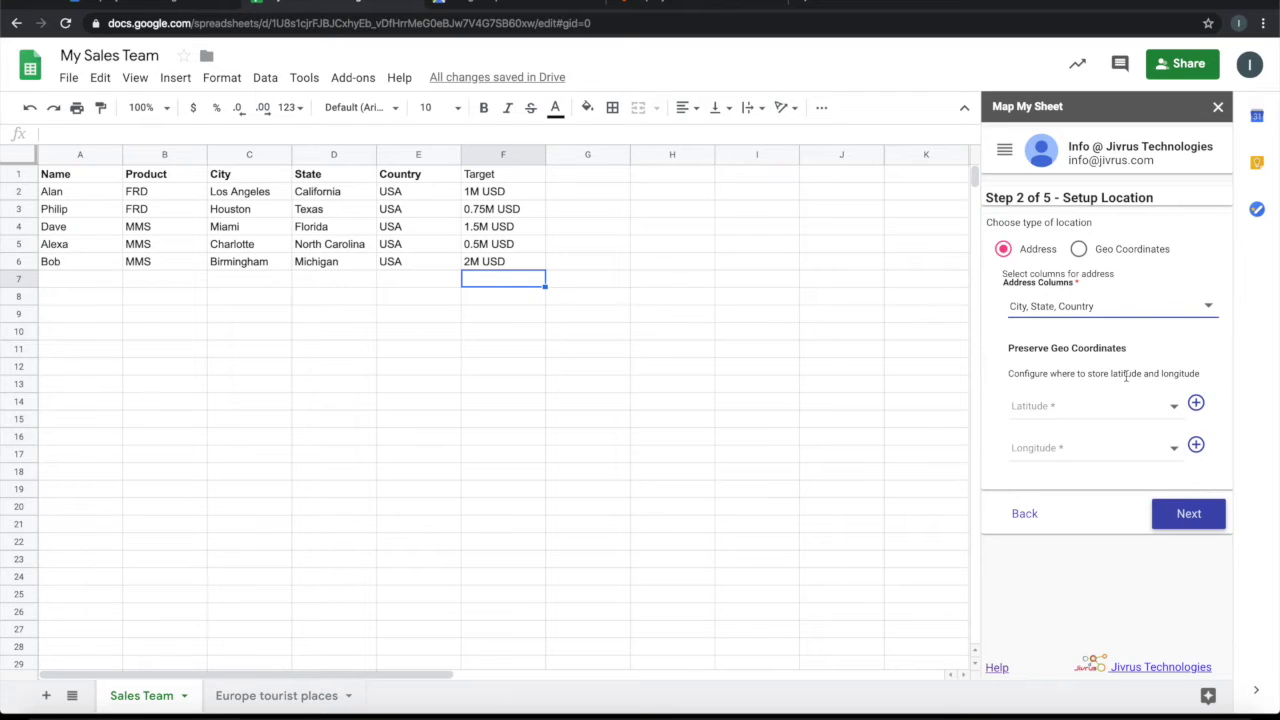
Create new Latitude and Longitude columns for storing the geo coordinates, and proceed to the filter setup
click(1196, 405)
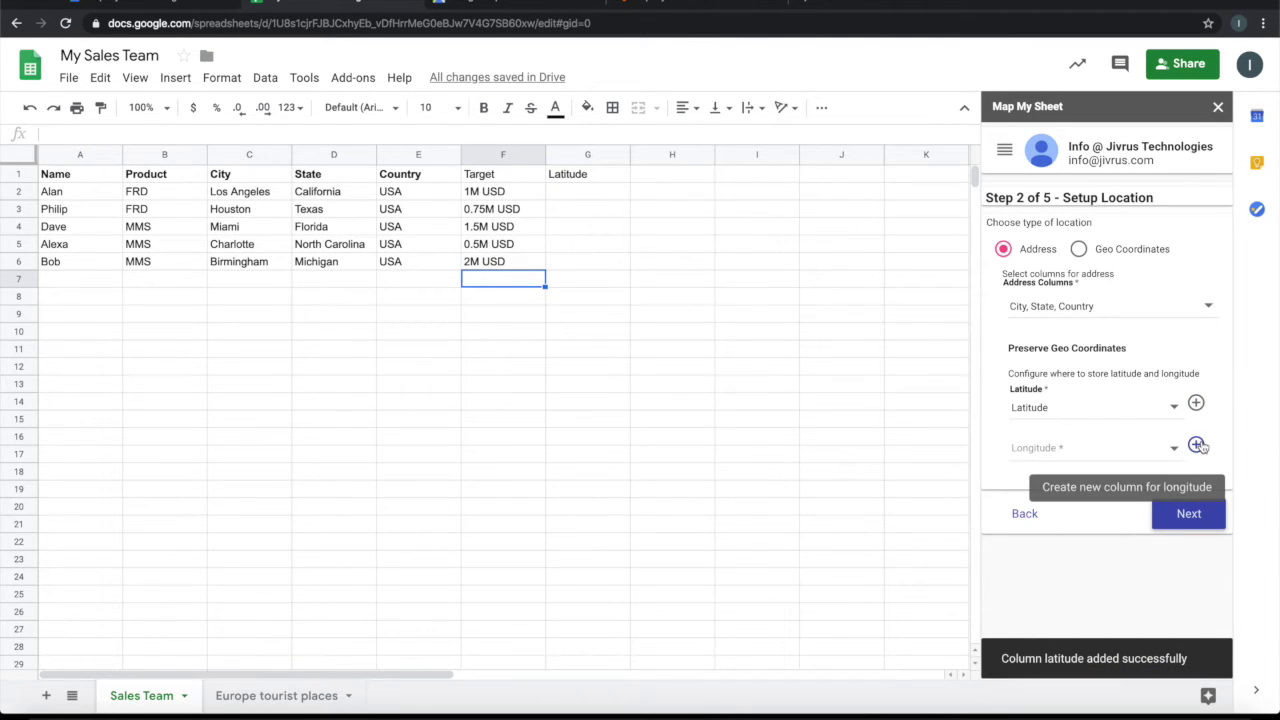
click(1197, 446)
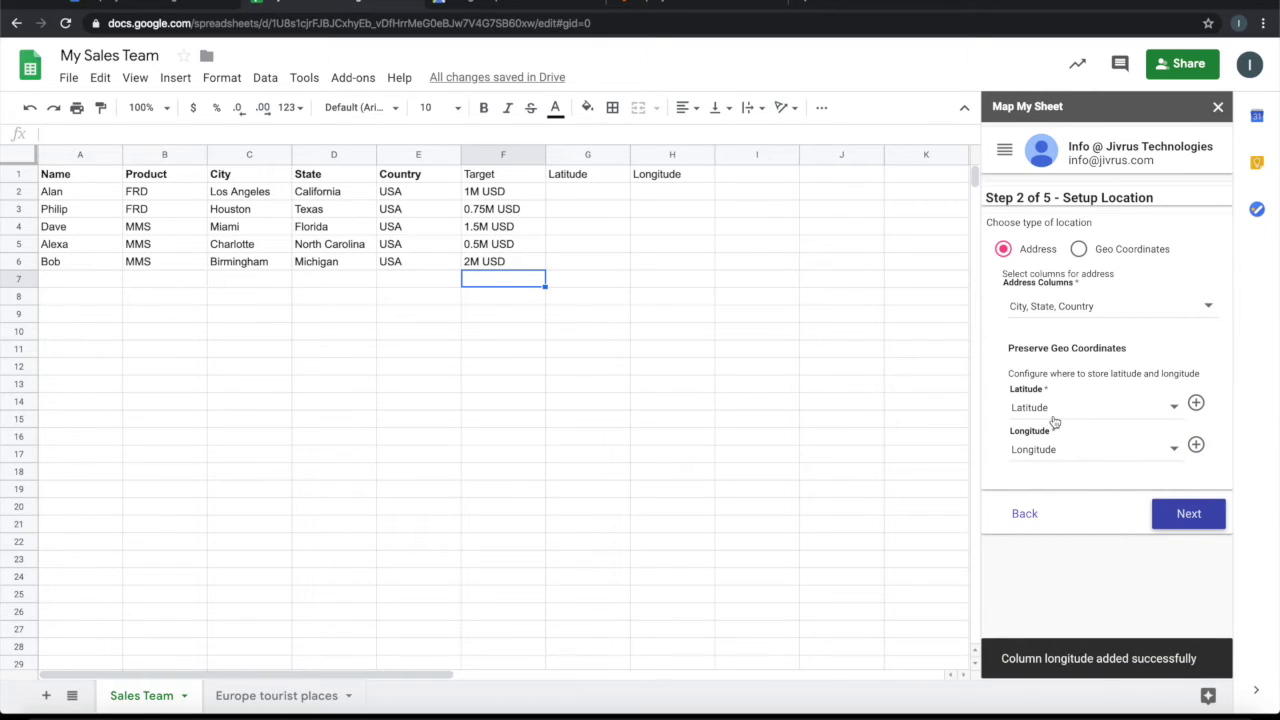
click(1101, 452)
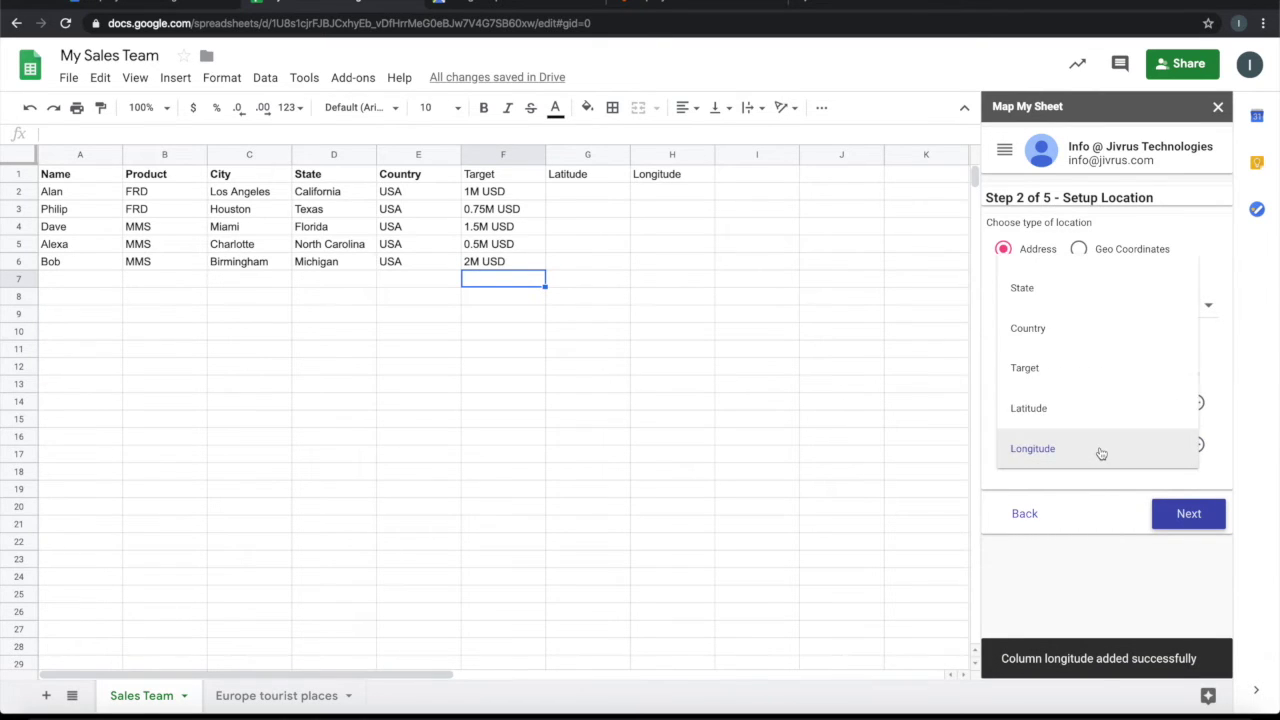
click(1101, 450)
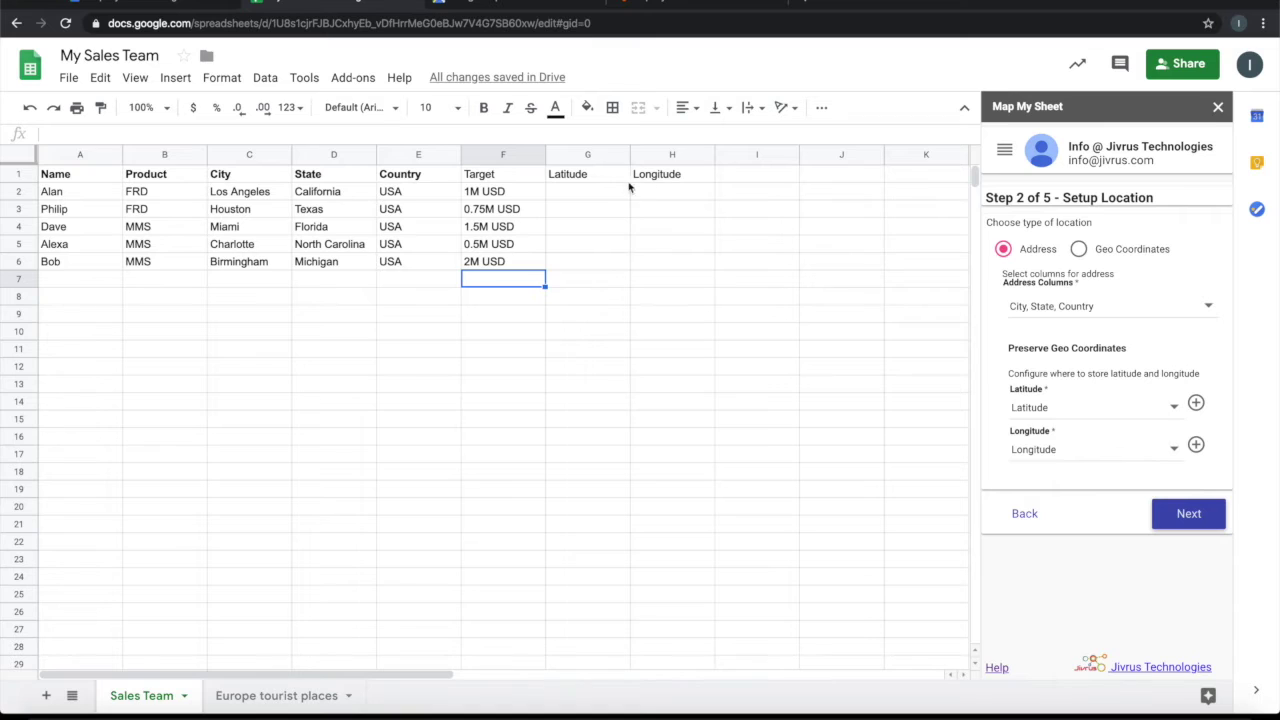
click(1198, 523)
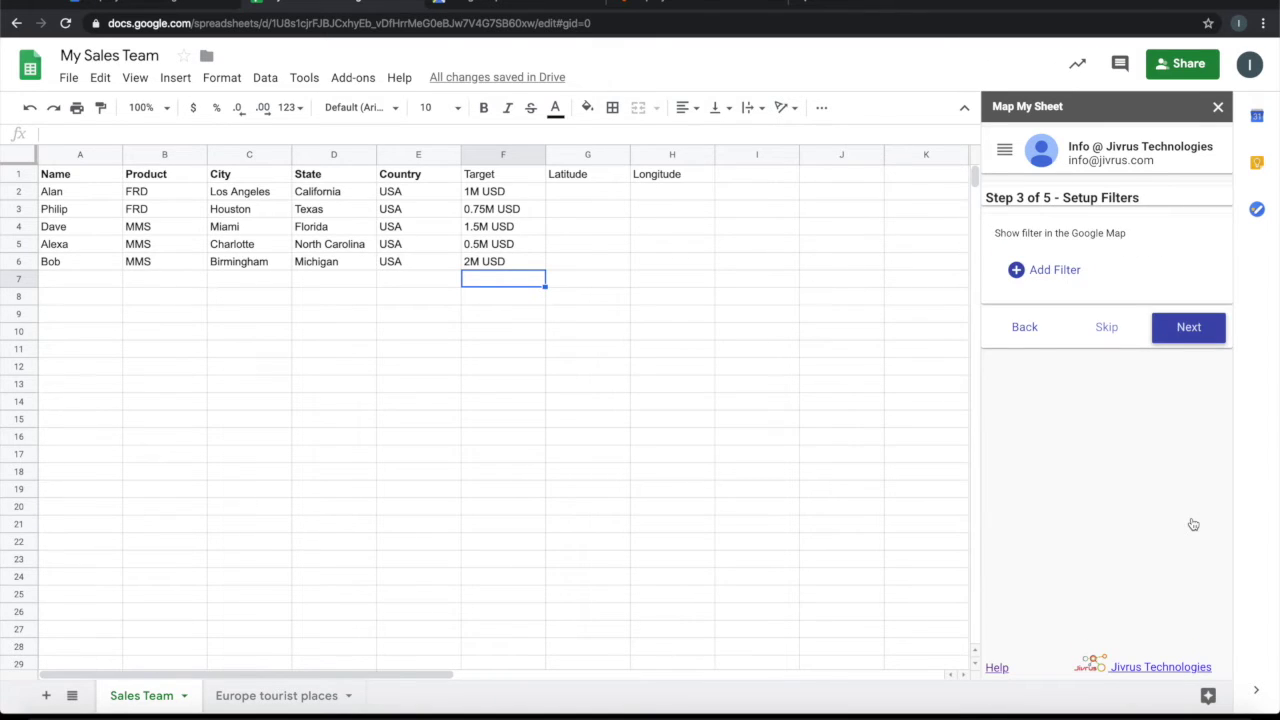
Add a map filter on the City column with the Dropdown type, and proceed to the marker setup
click(1065, 283)
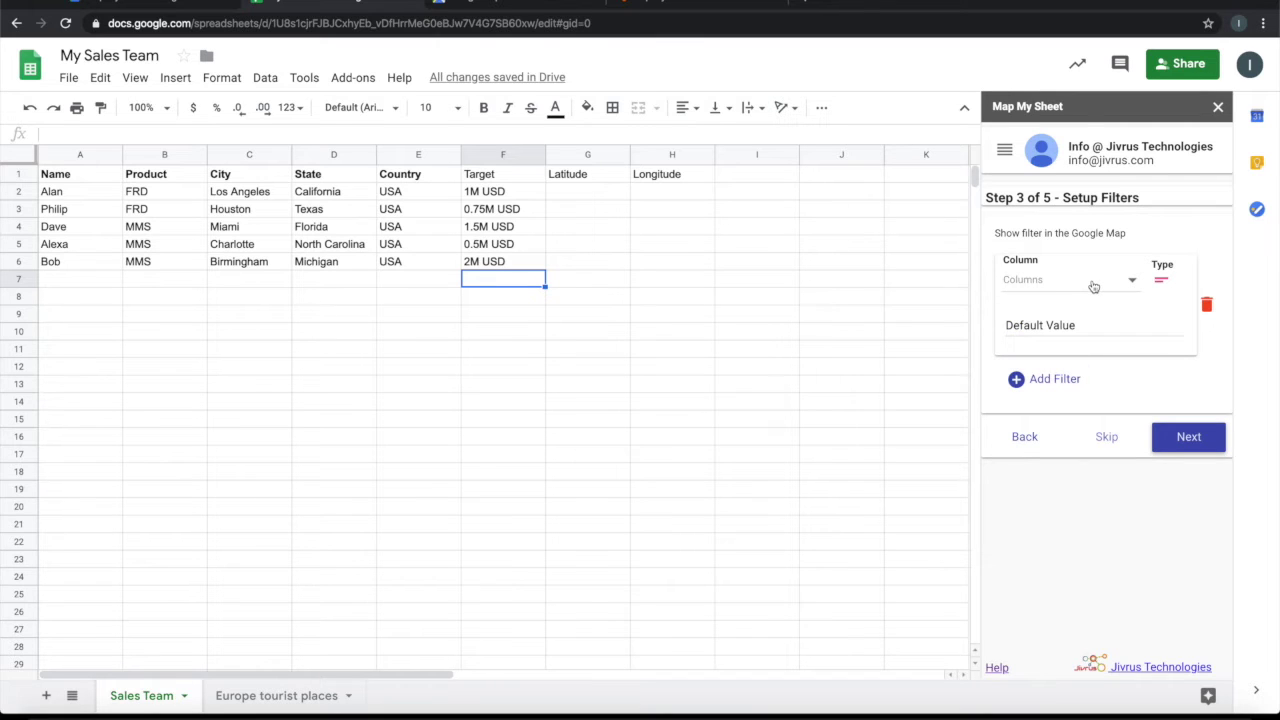
click(1094, 287)
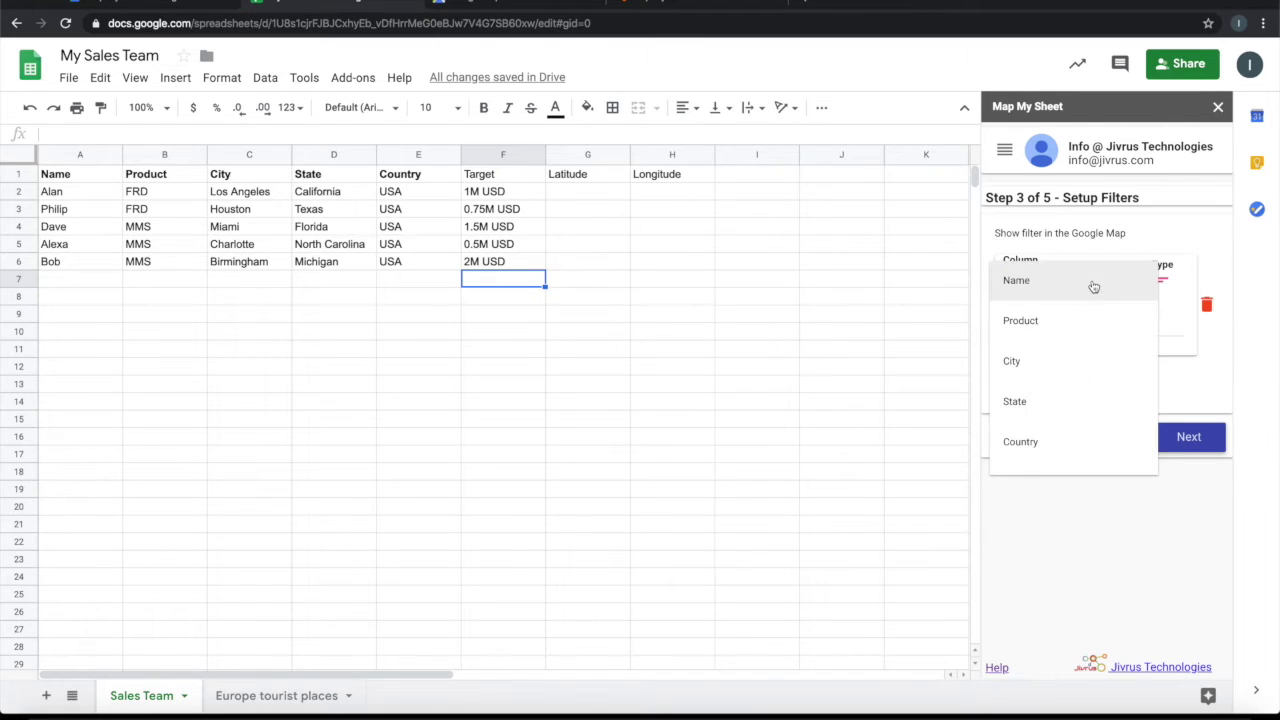
click(1040, 365)
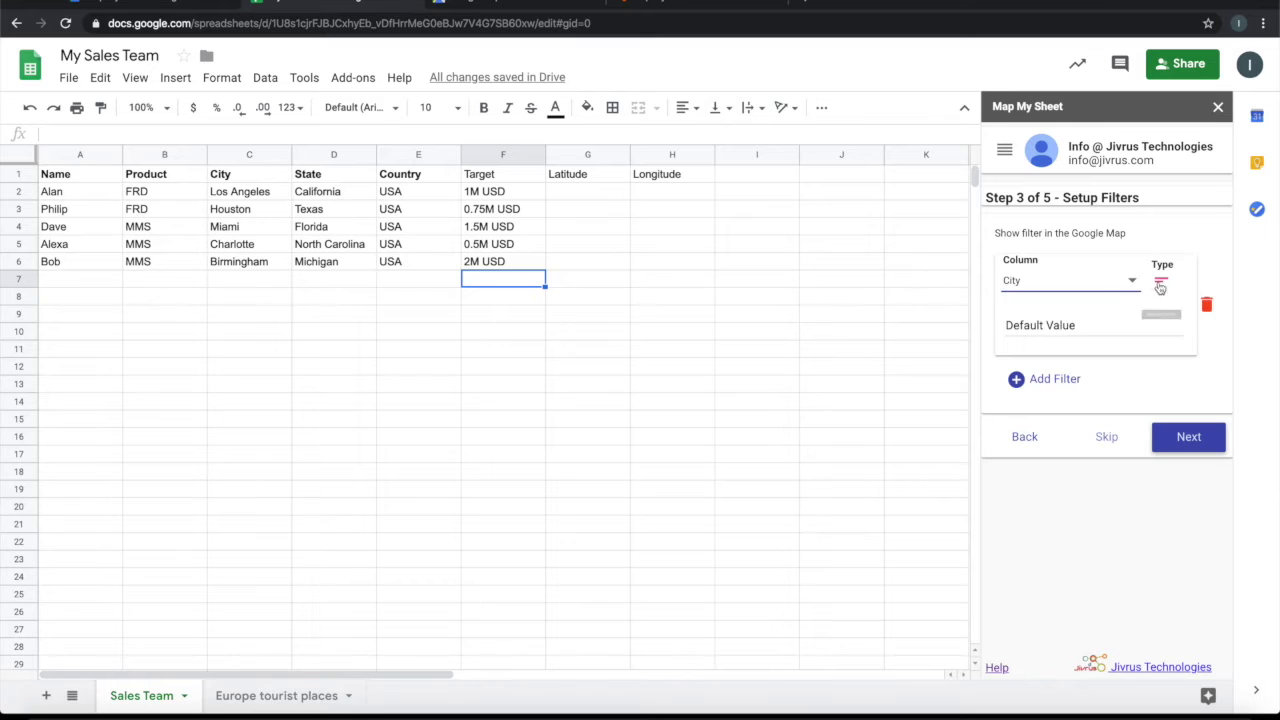
click(1161, 281)
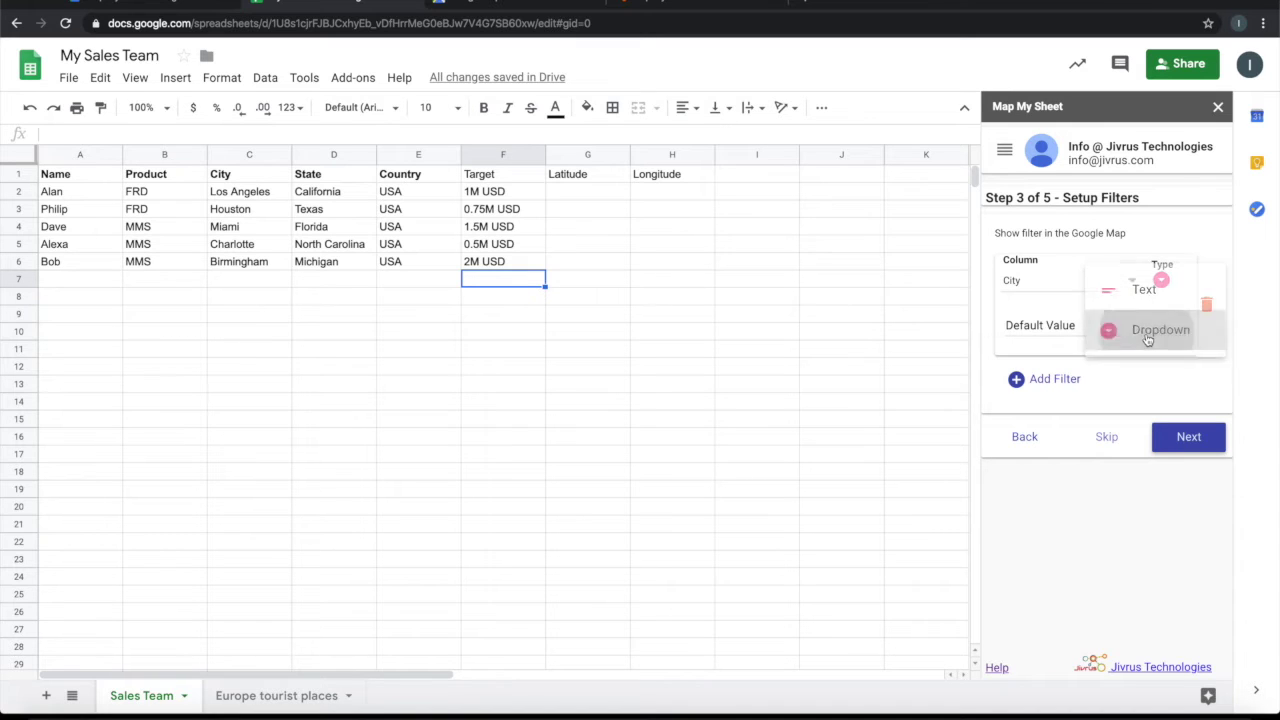
click(1189, 442)
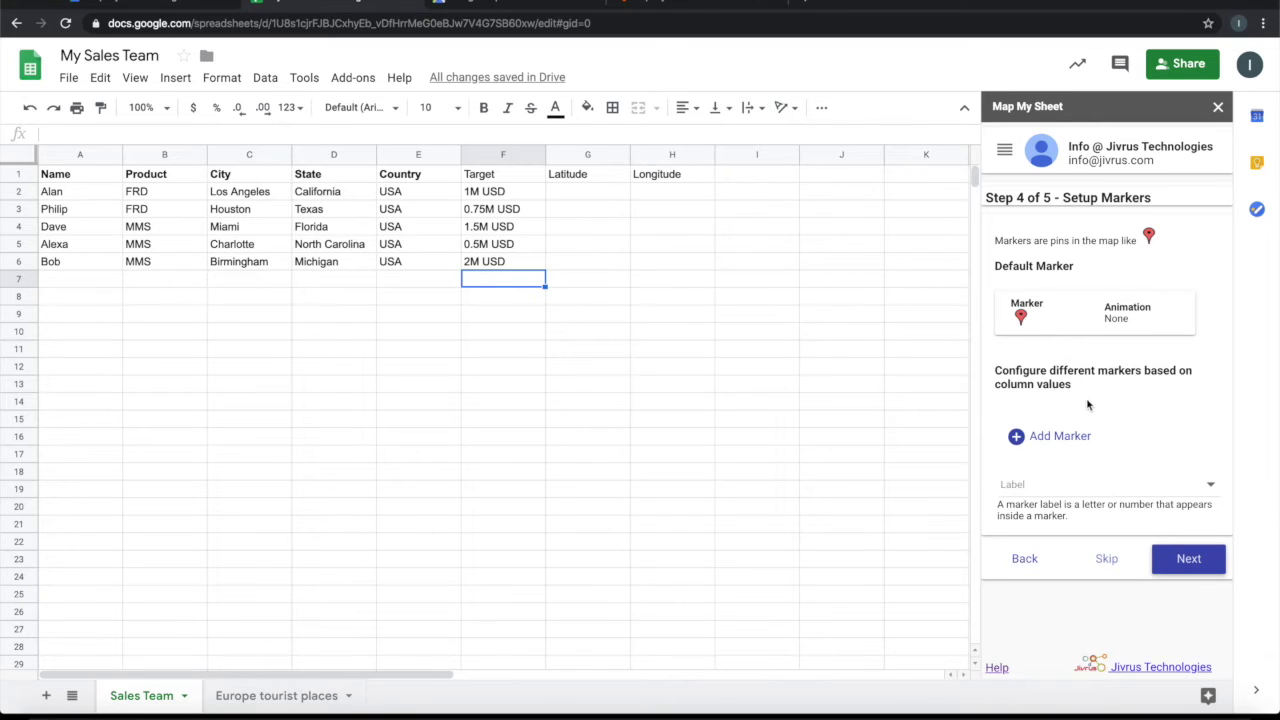
Add a marker for the City value Miami with a green pin and the BOUNCE animation
click(1064, 437)
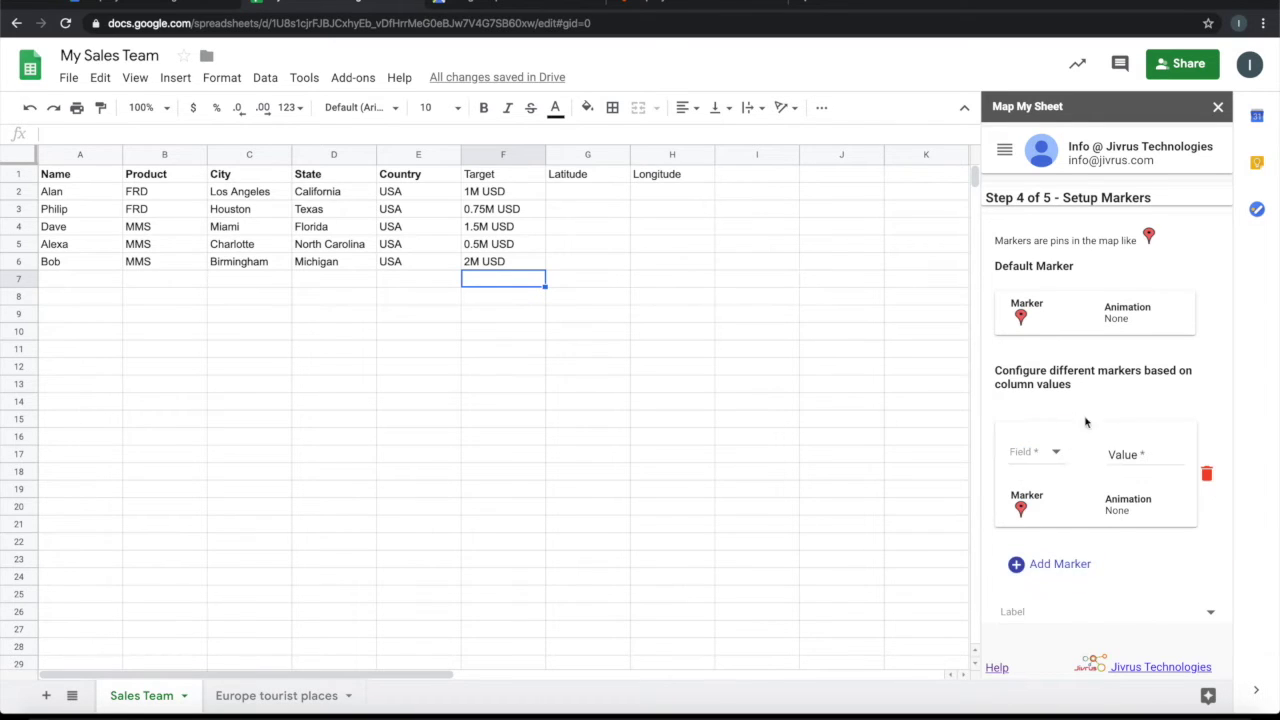
text(Mi)
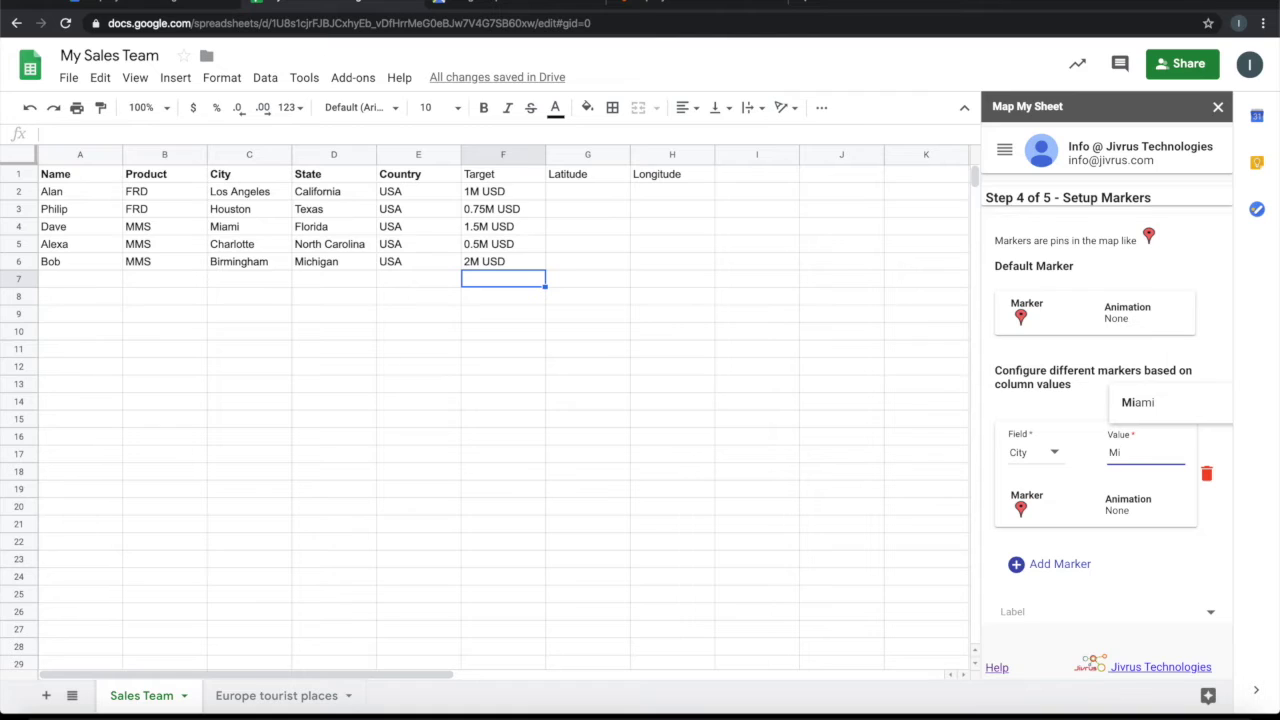
click(1128, 405)
click(1021, 510)
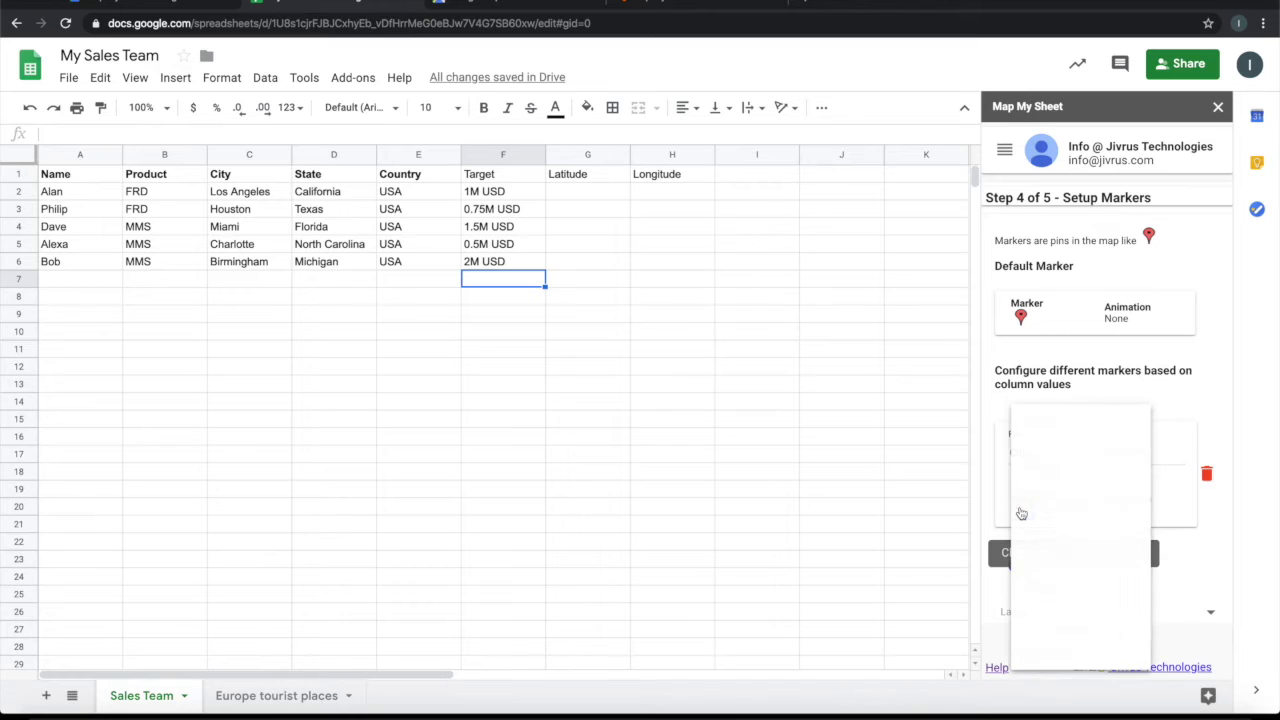
click(1057, 552)
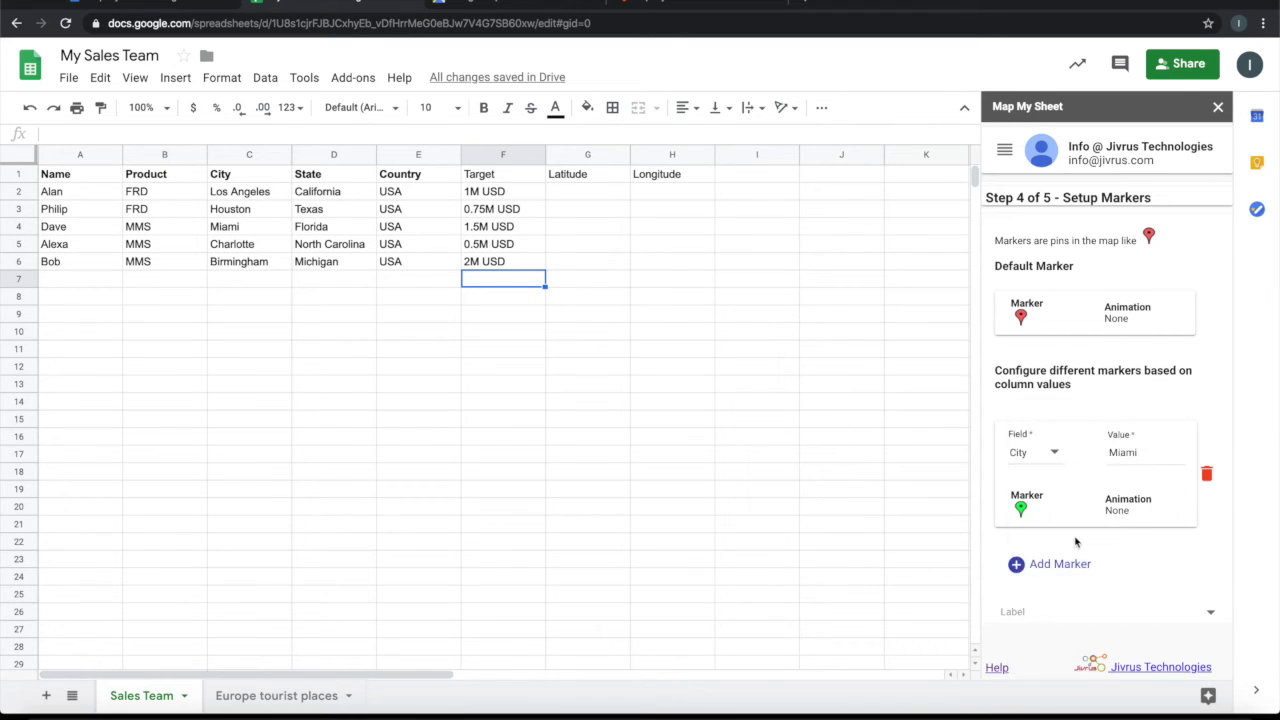
click(1118, 512)
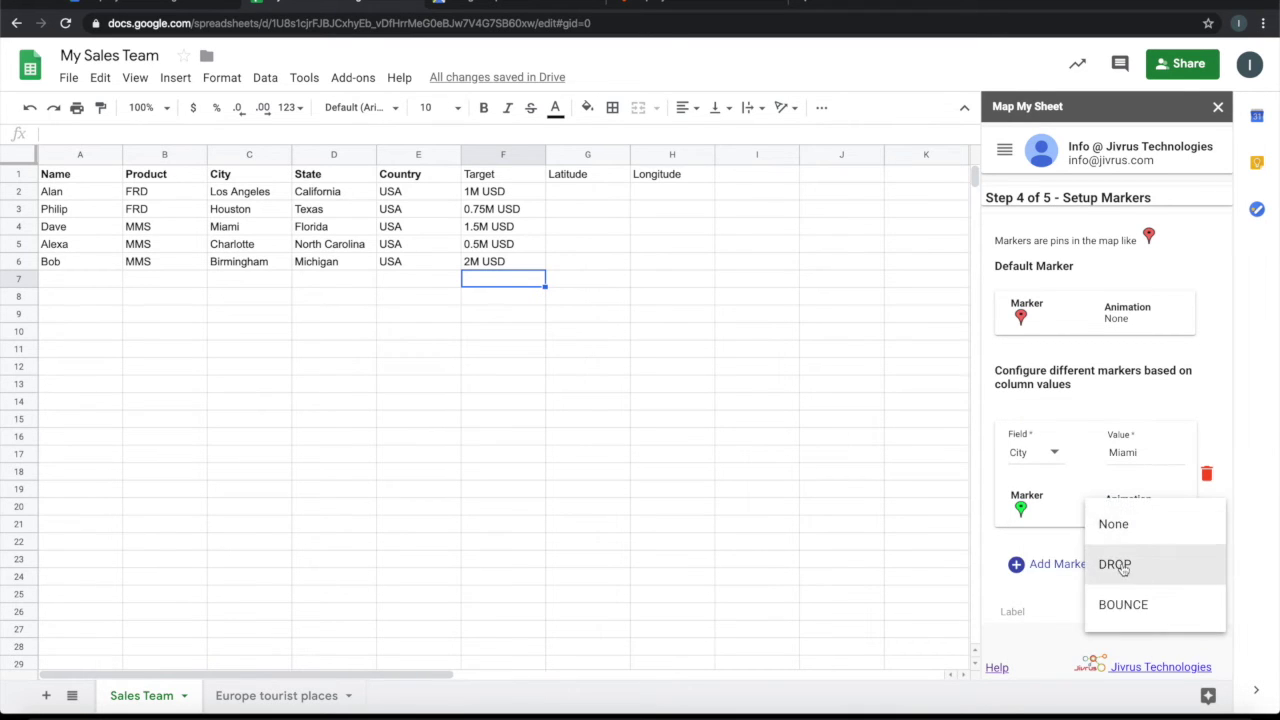
click(1122, 605)
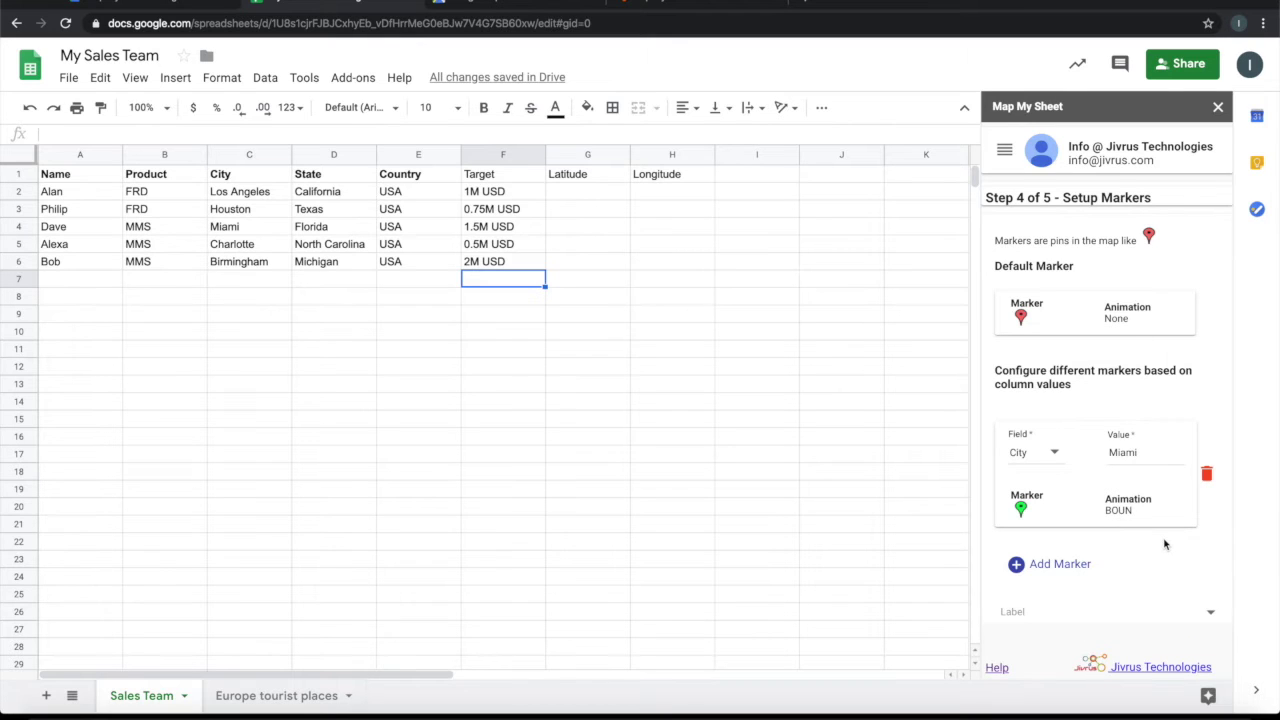
Use the Name column as the marker label and proceed to the info window setup
scroll(1164, 544, down, 1)
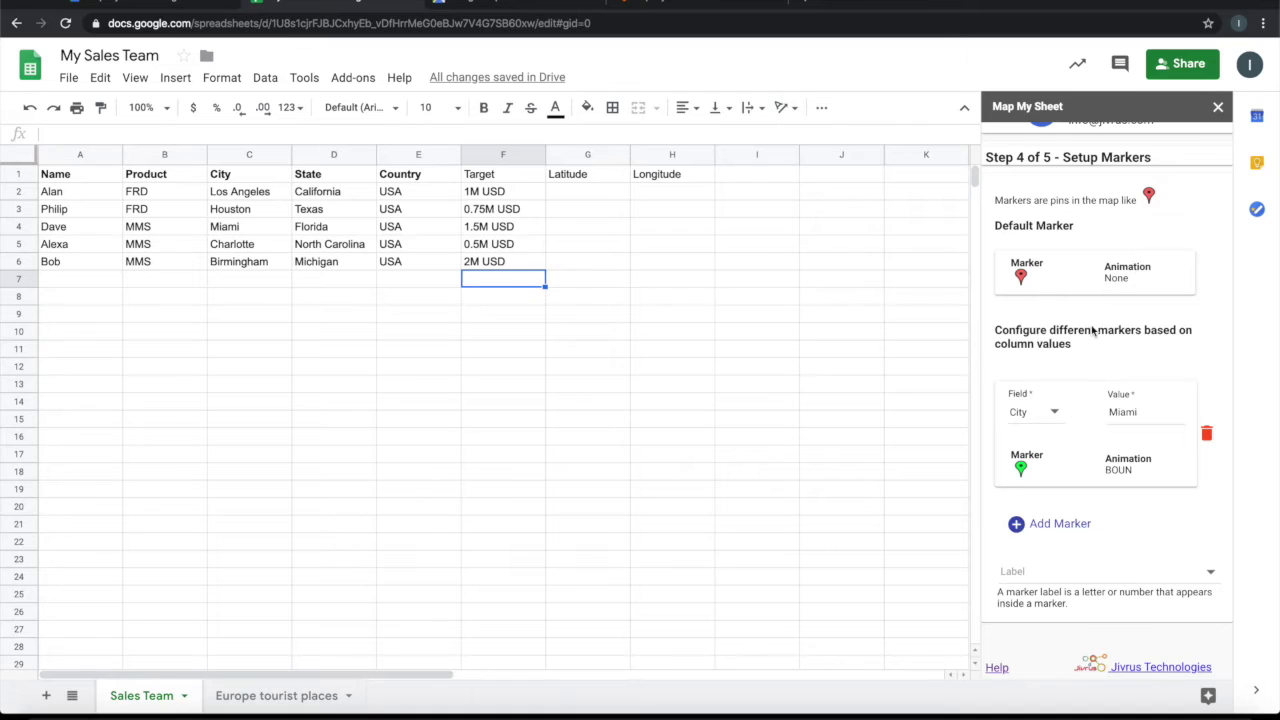
scroll(1160, 370, down, 1)
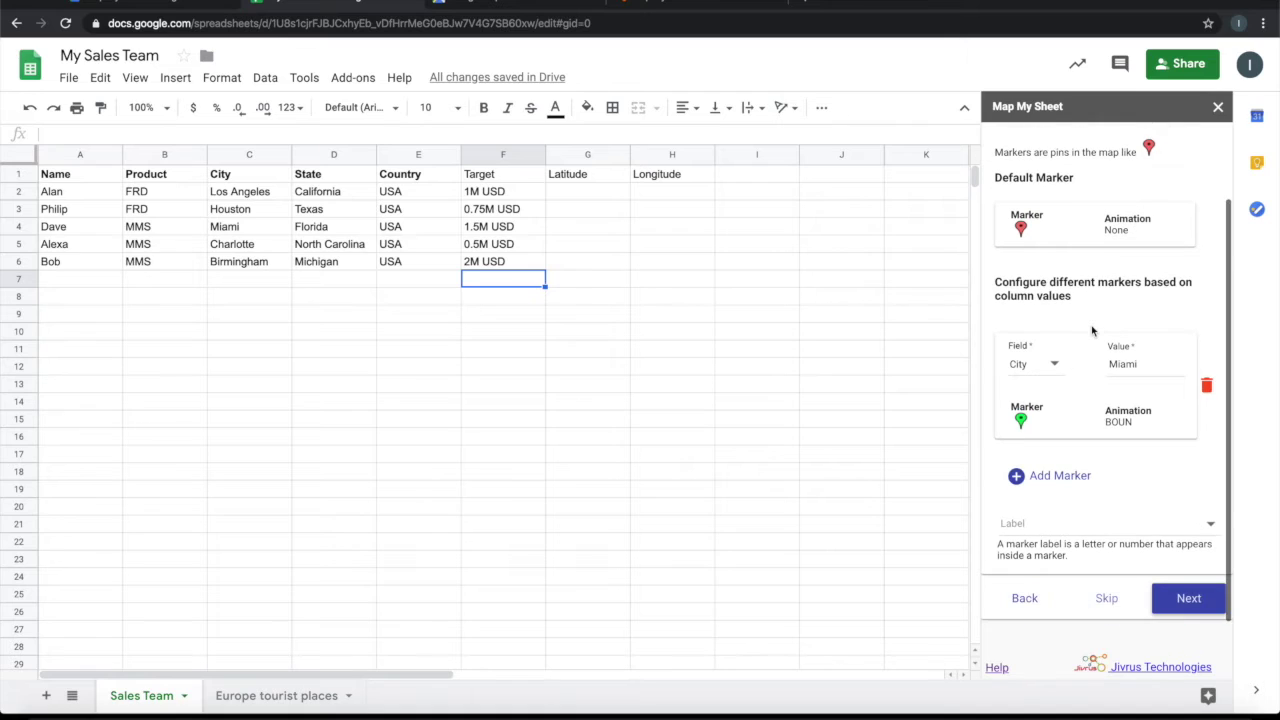
click(1076, 526)
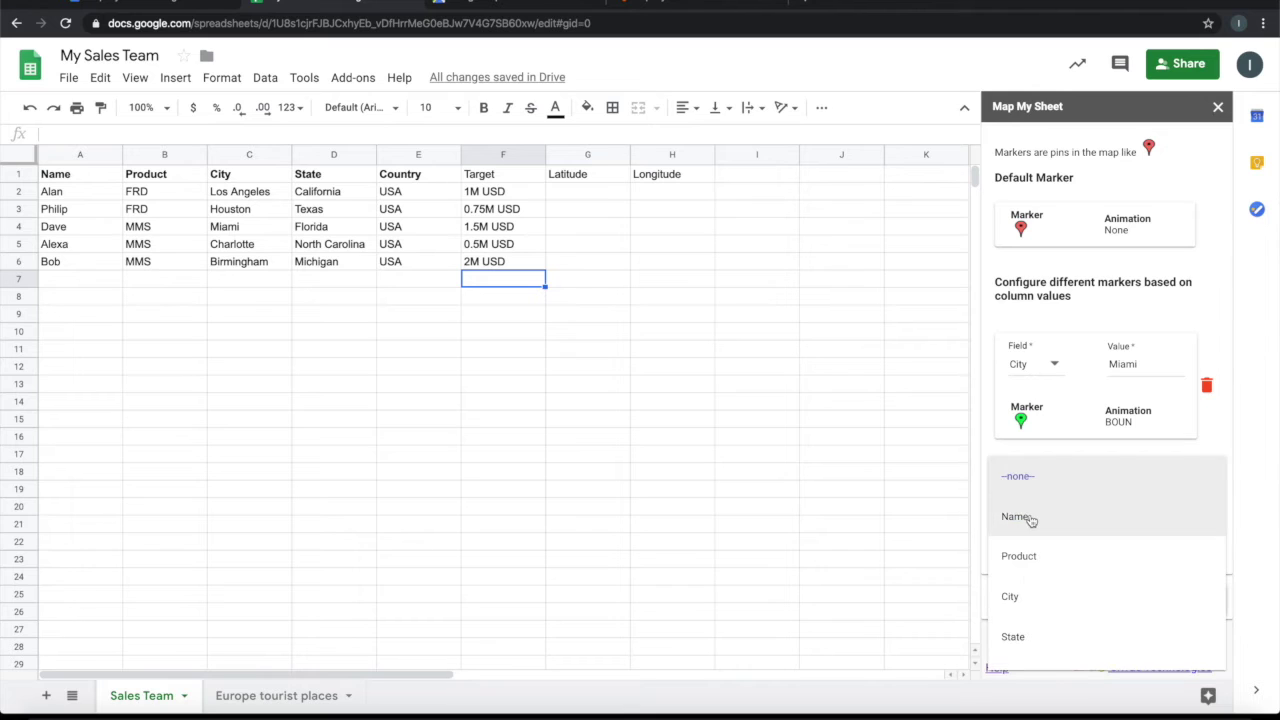
click(1030, 519)
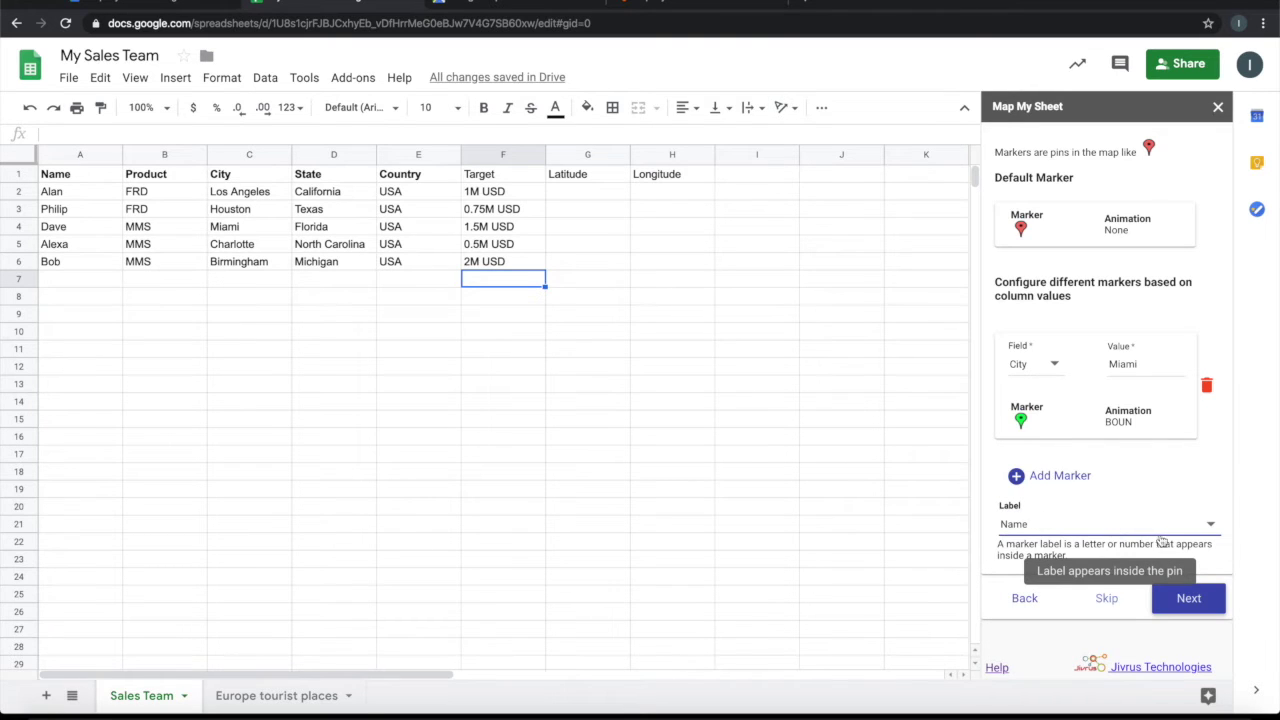
click(1182, 598)
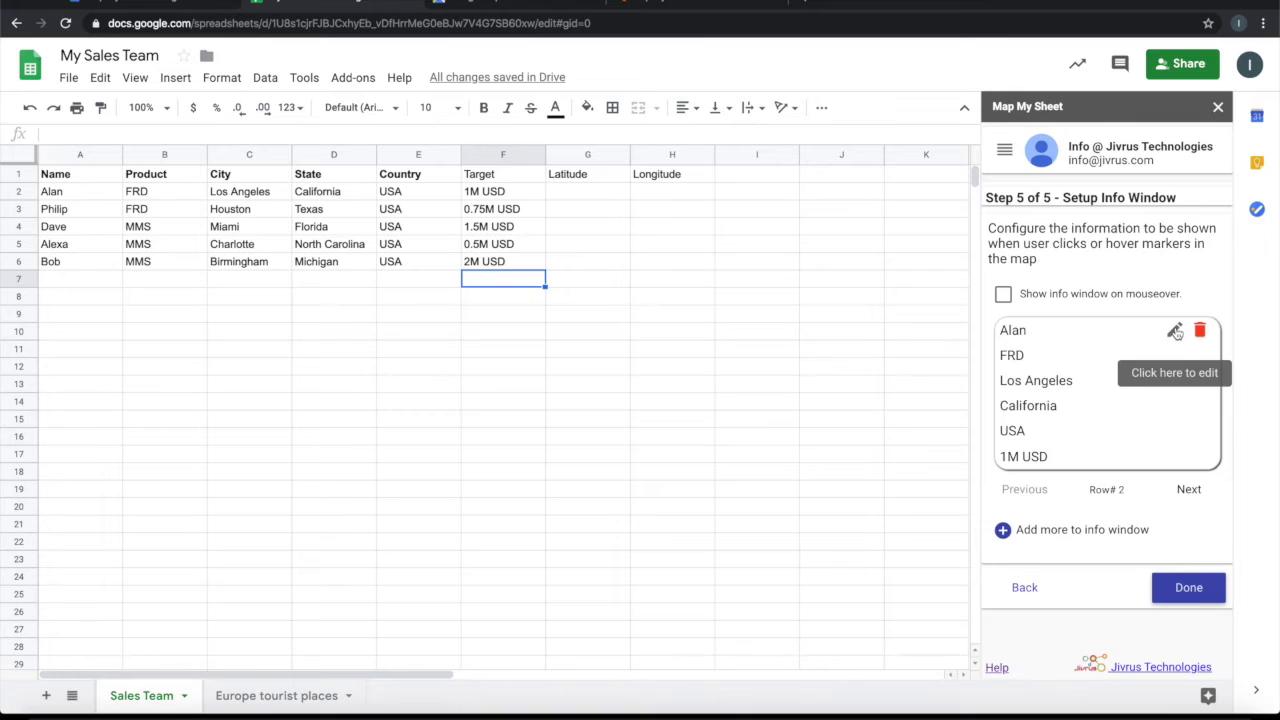
Format the Name entry of the info window with the Helvetica font and the Title text size
click(1175, 332)
scroll(1112, 404, down, 1)
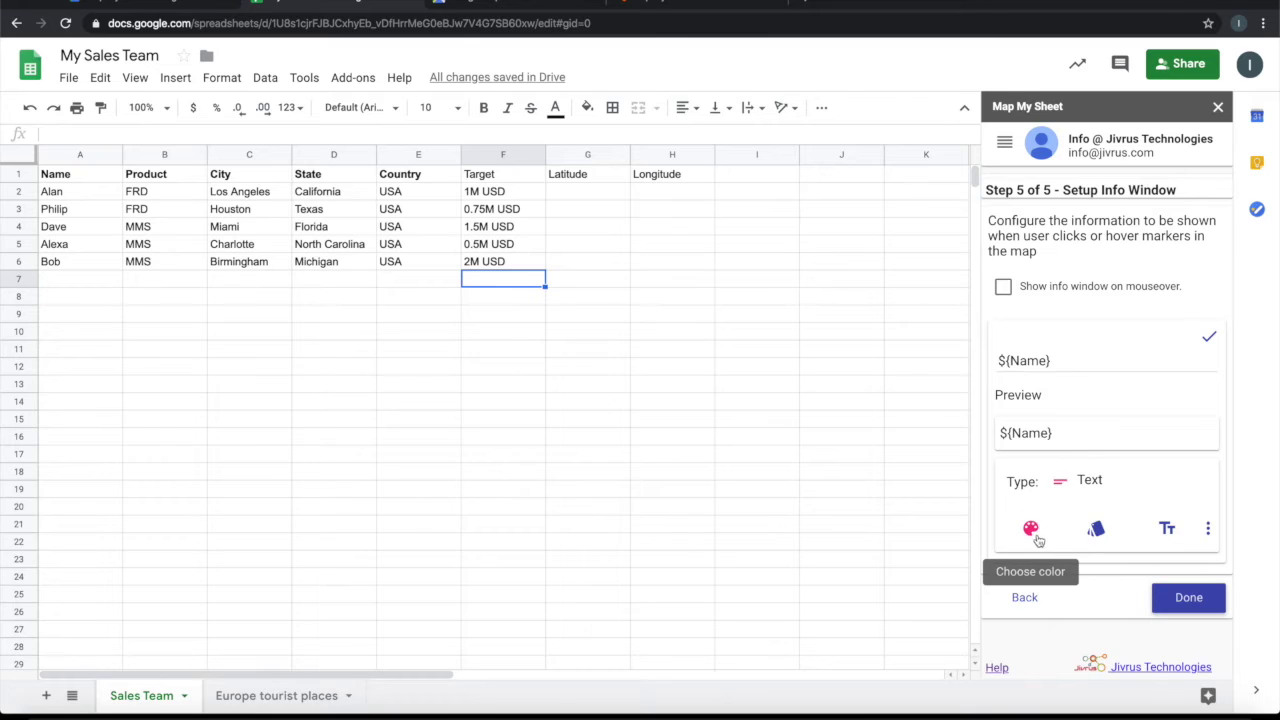
click(1096, 530)
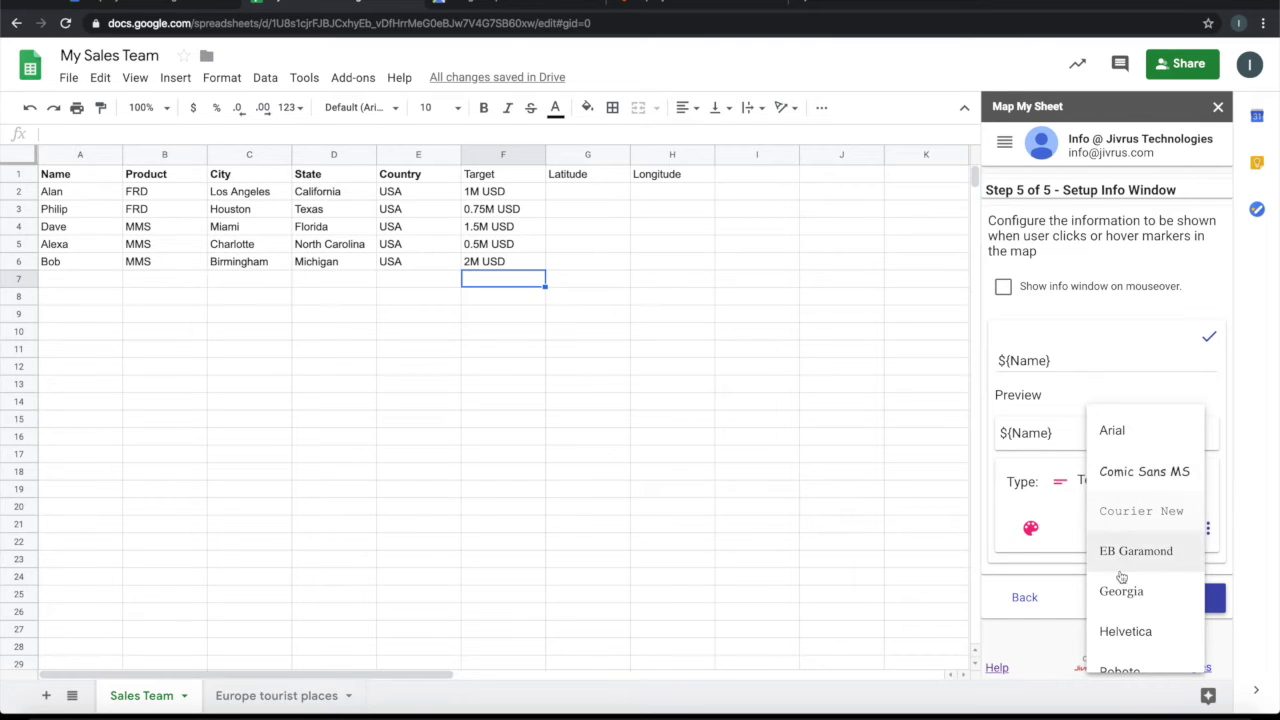
click(1126, 632)
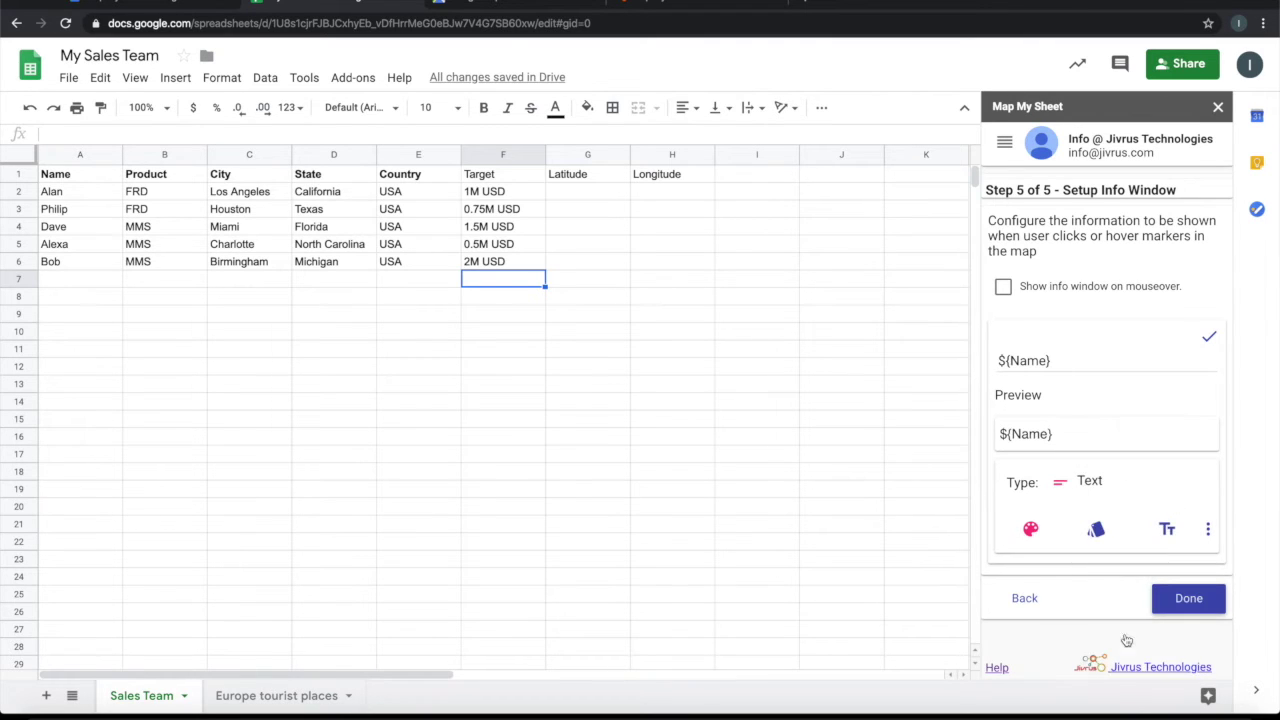
click(1166, 527)
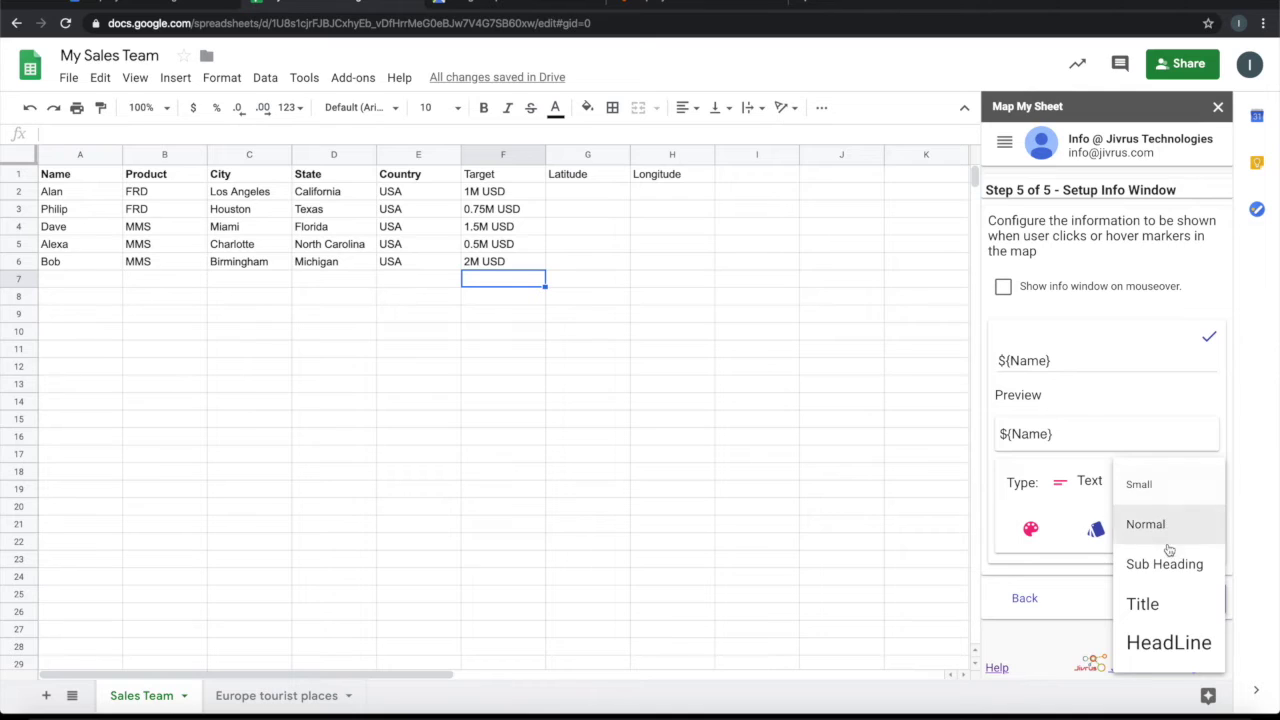
click(1144, 605)
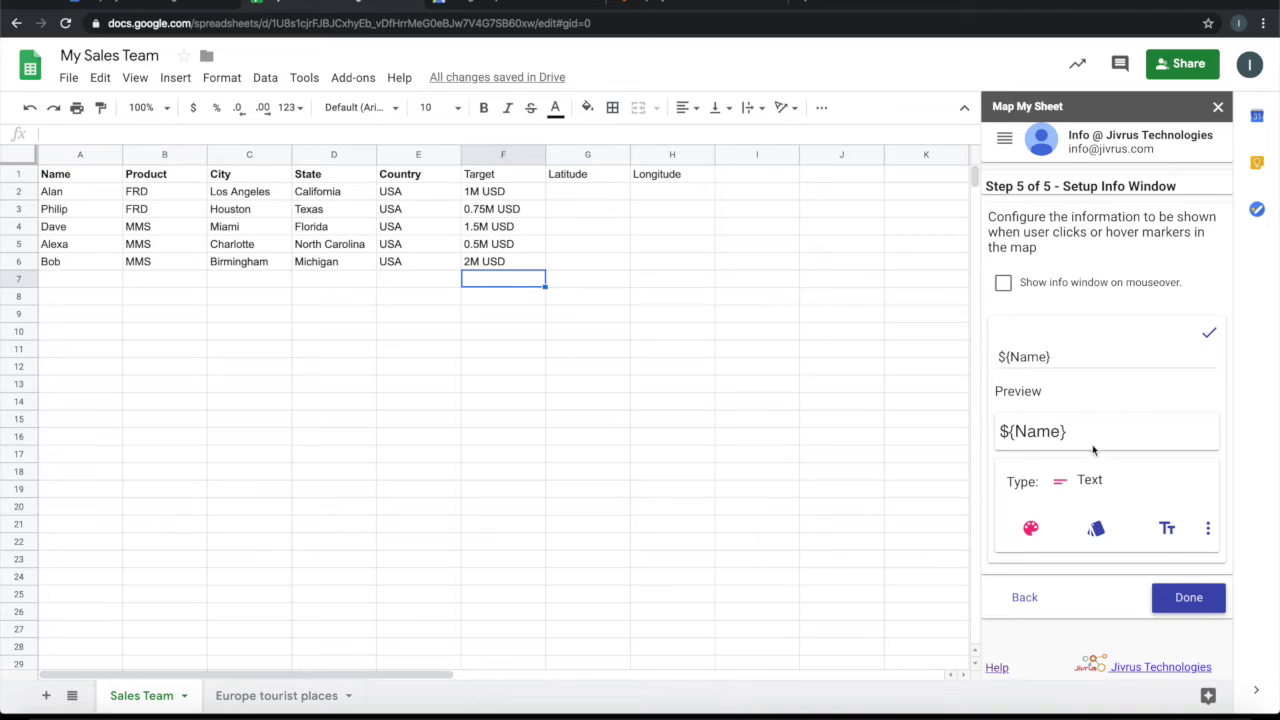
click(1210, 338)
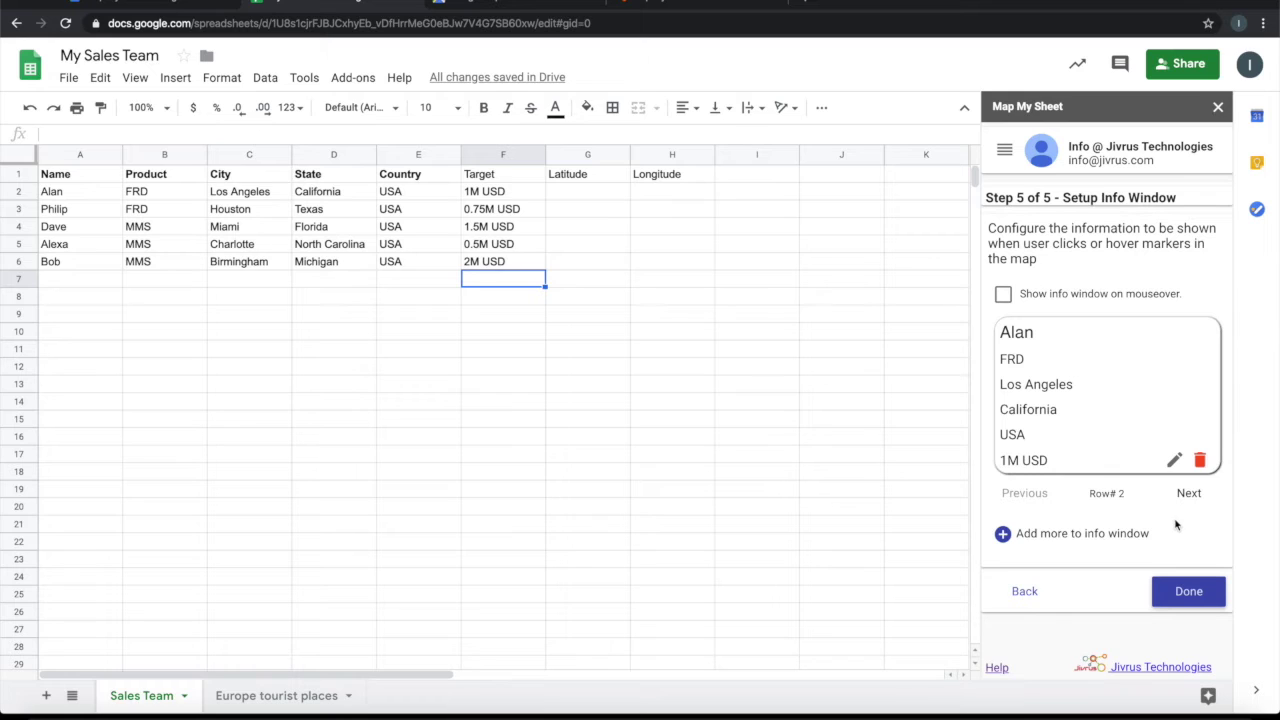
Finish the map setup, generate the missing geo coordinates for the records, and view the map
click(1175, 598)
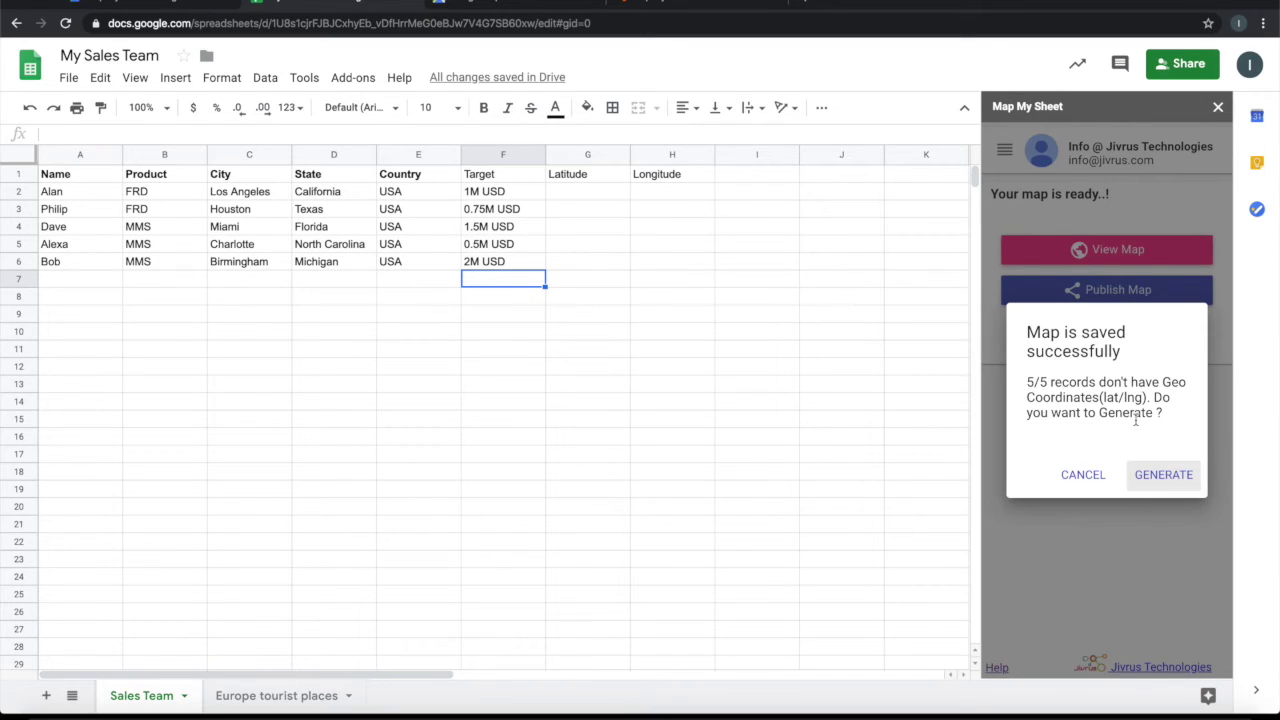
click(1160, 474)
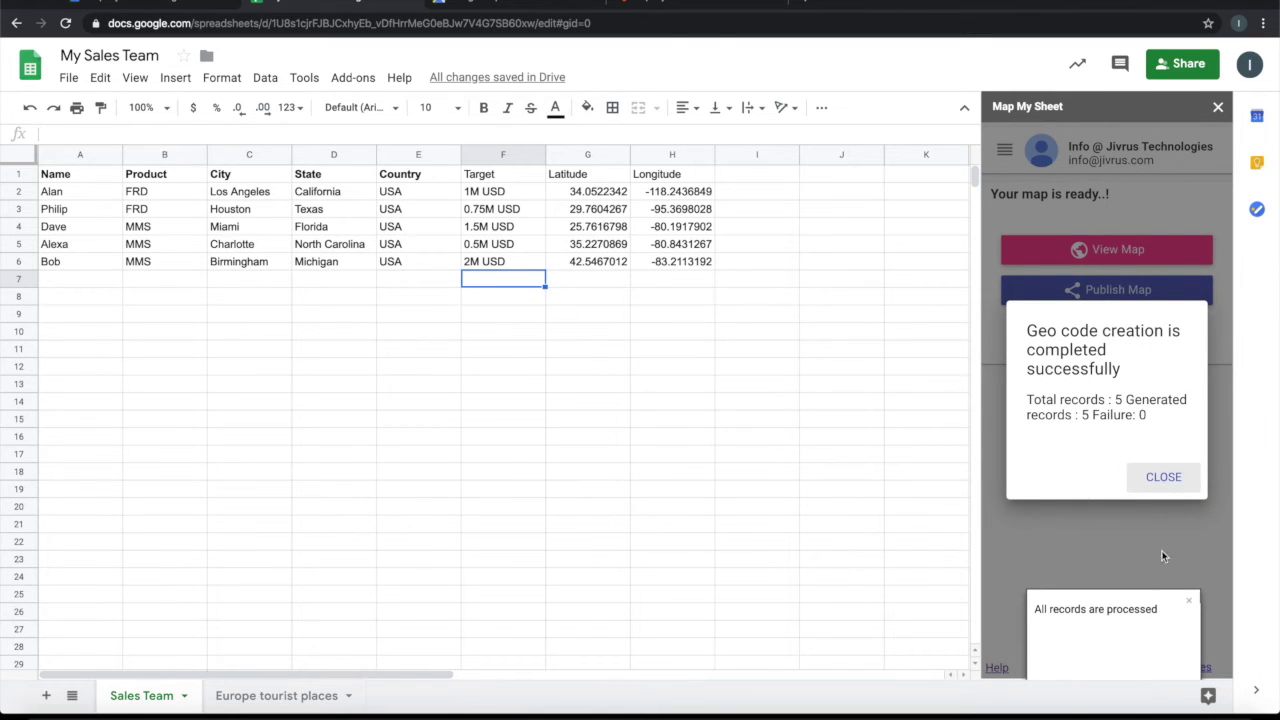
click(1150, 489)
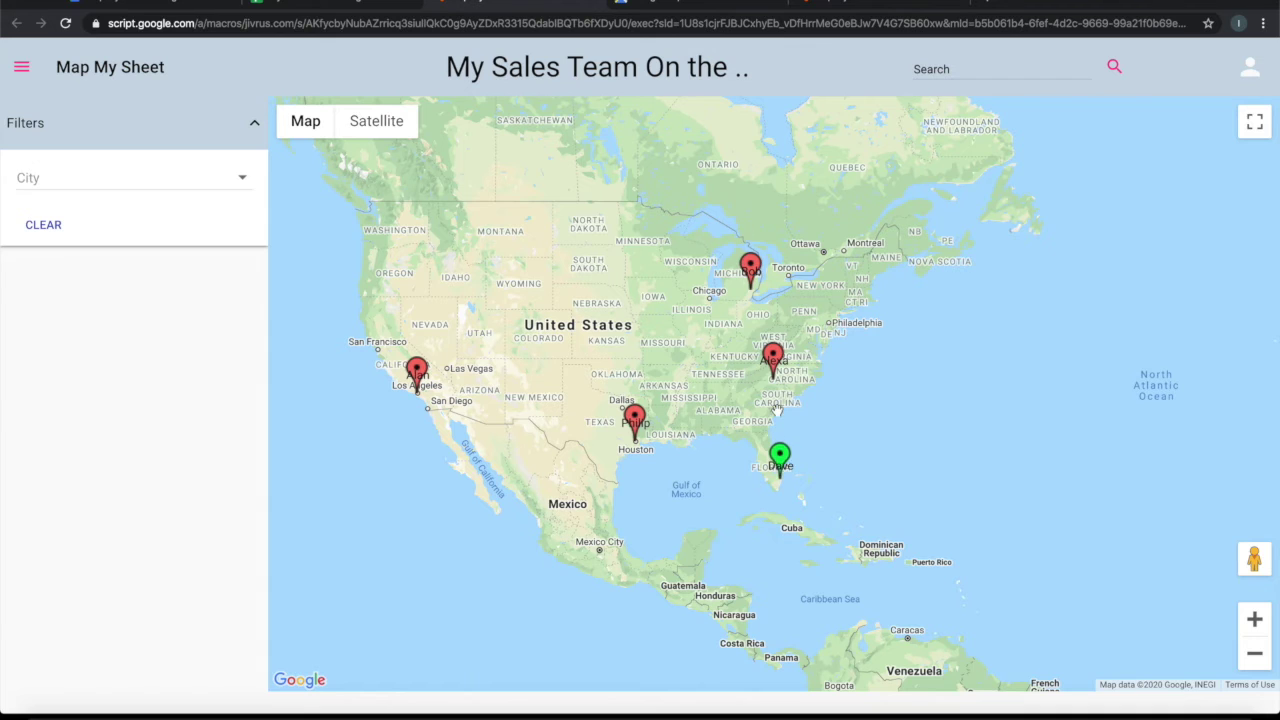
Filter the map by the cities Los Angeles, Houston, Miami and Charlotte
scroll(788, 486, up, 2)
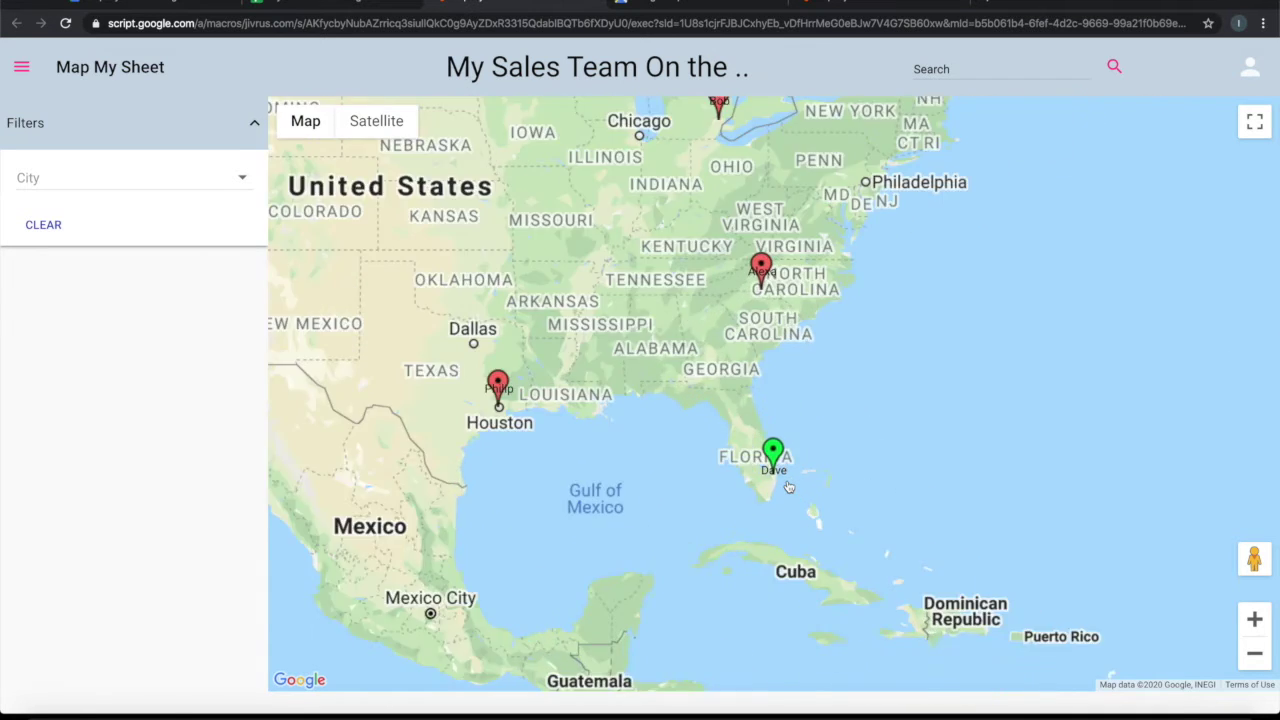
scroll(788, 486, down, 1)
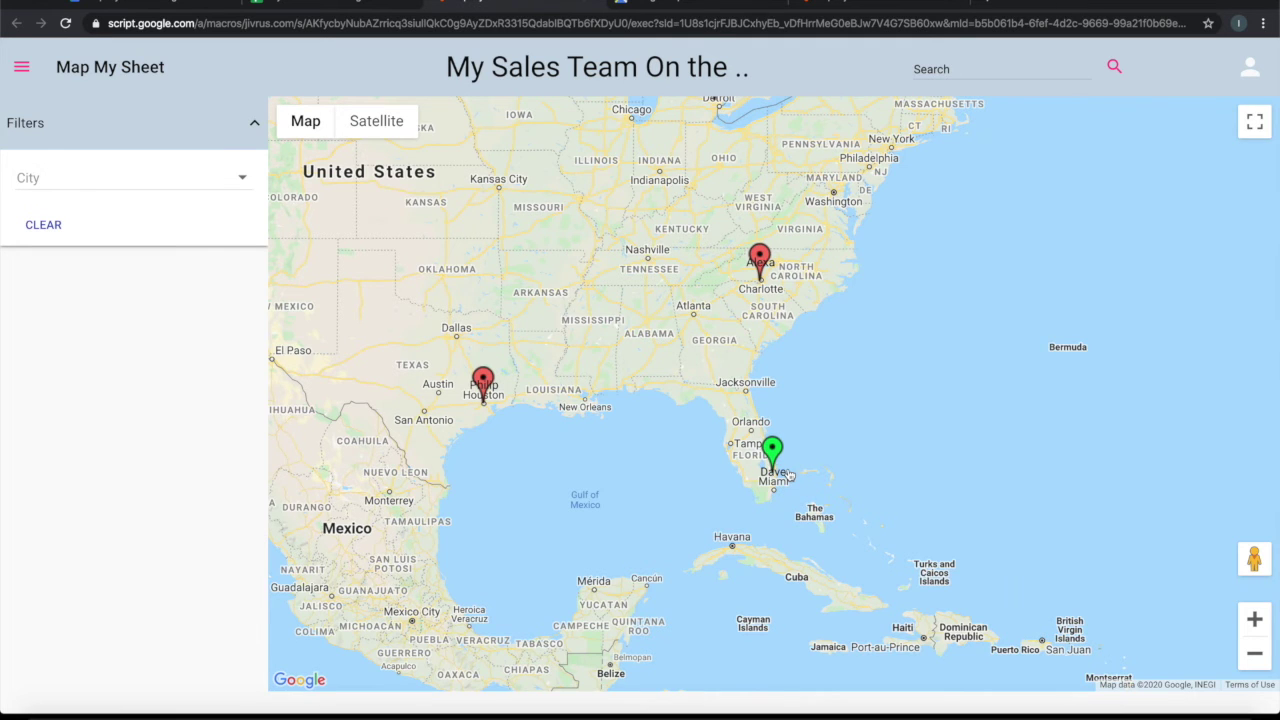
scroll(788, 477, down, 1)
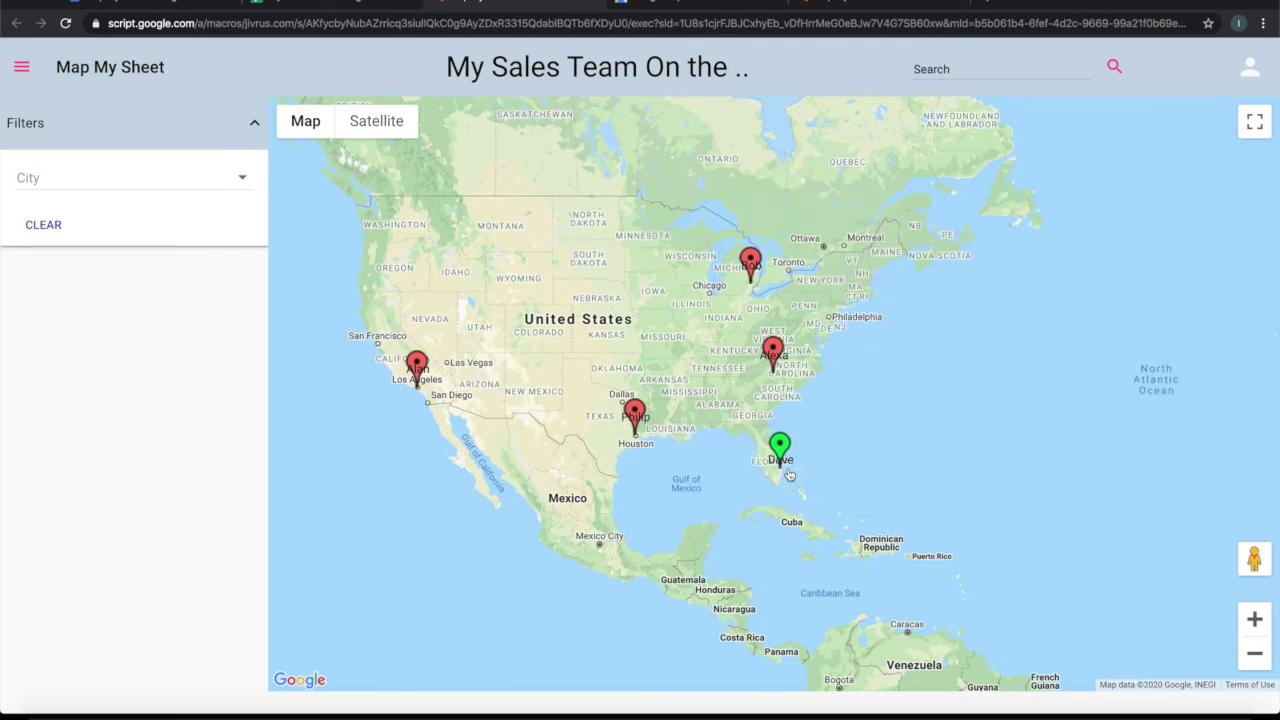
click(128, 184)
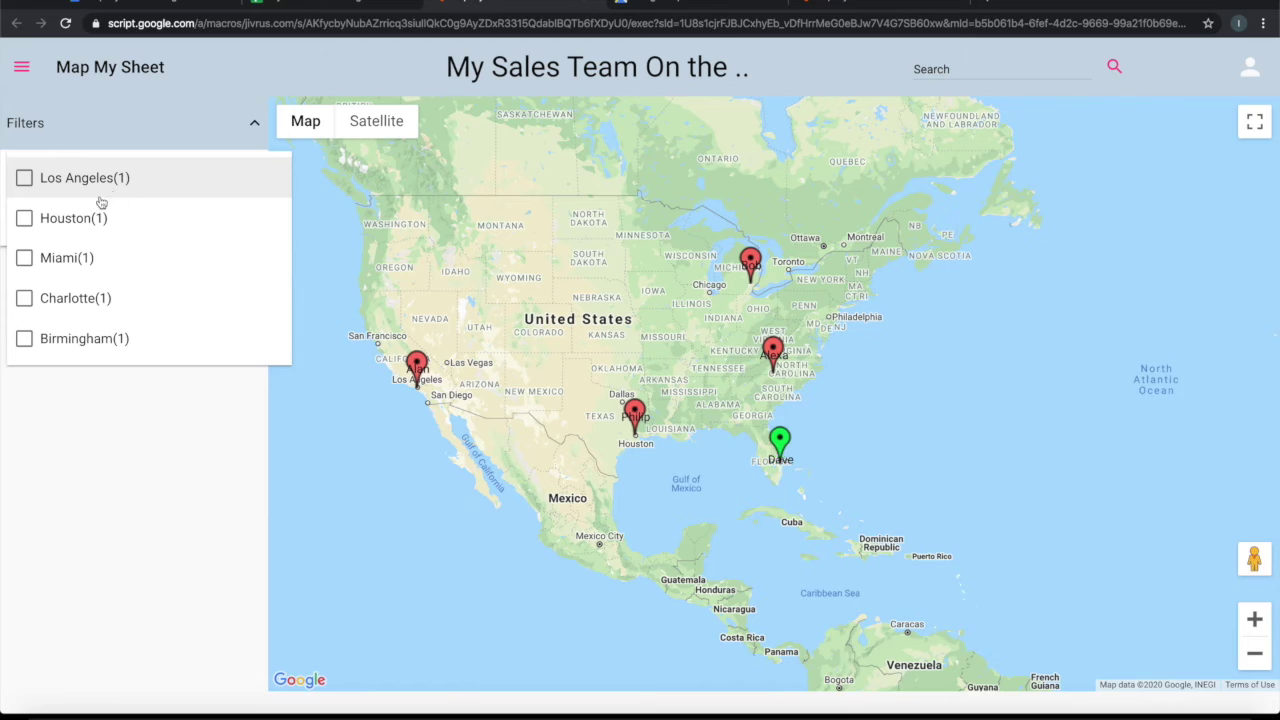
click(25, 182)
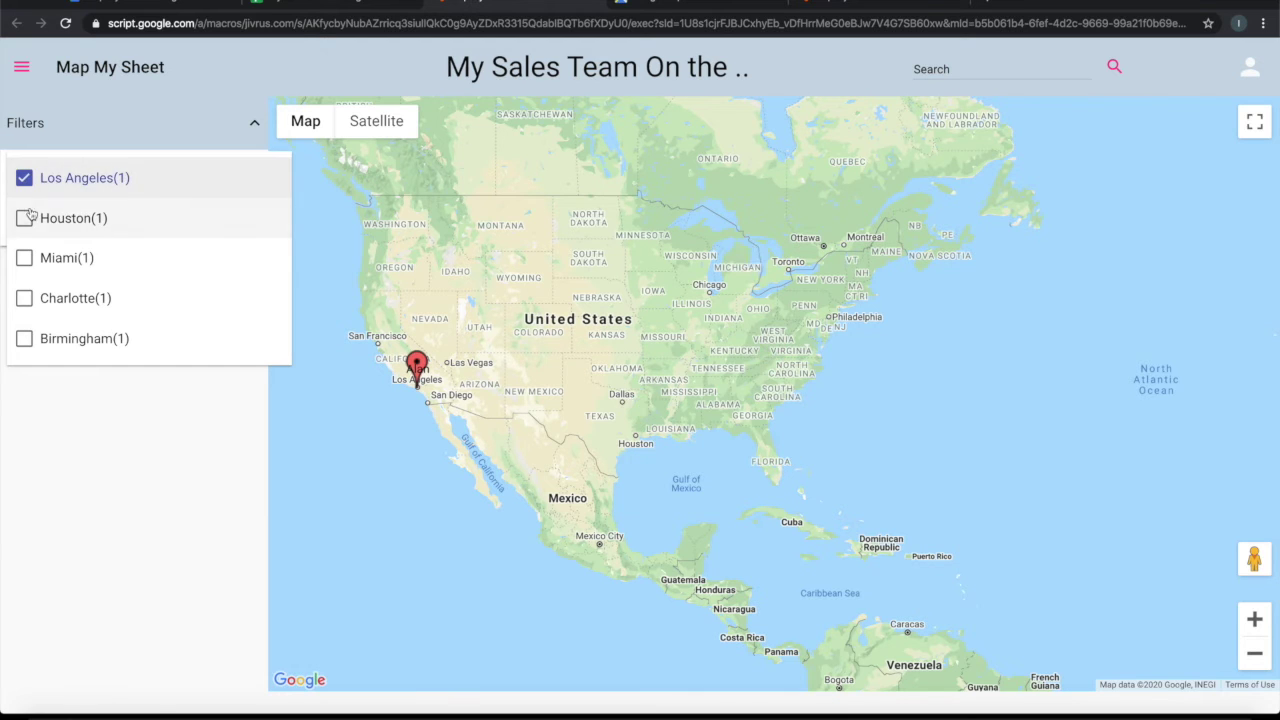
click(24, 218)
click(25, 258)
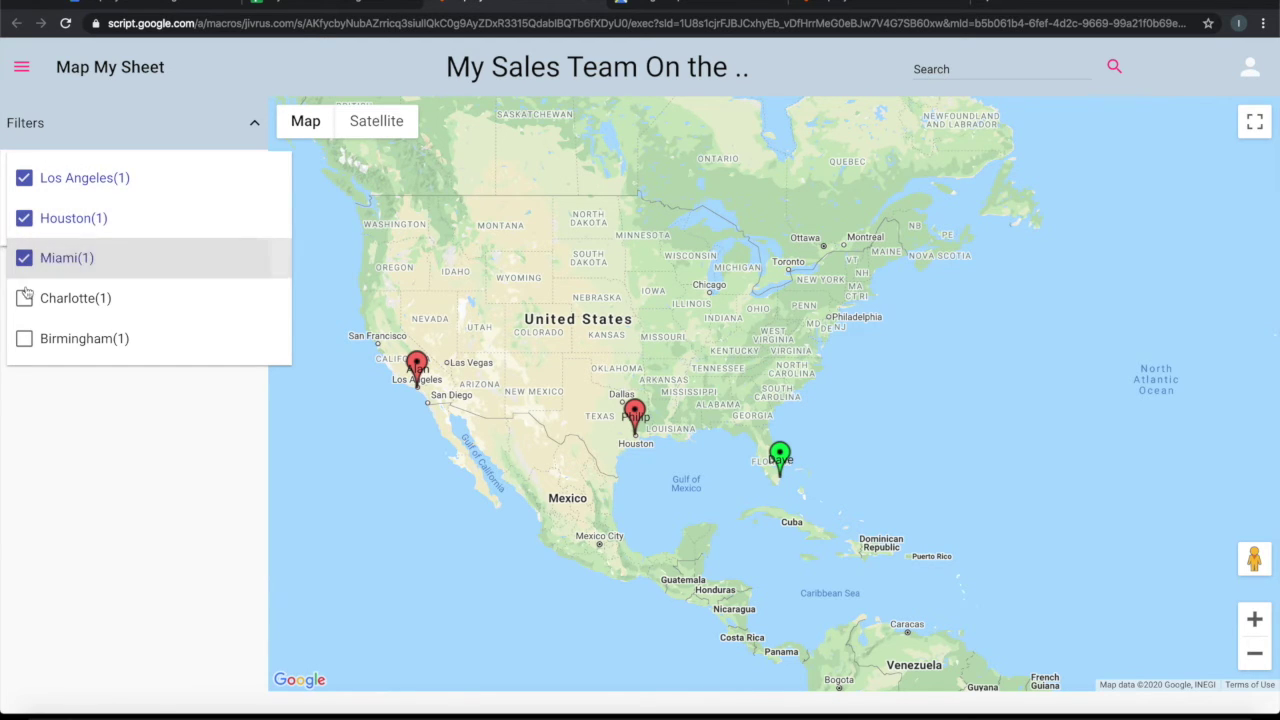
click(25, 299)
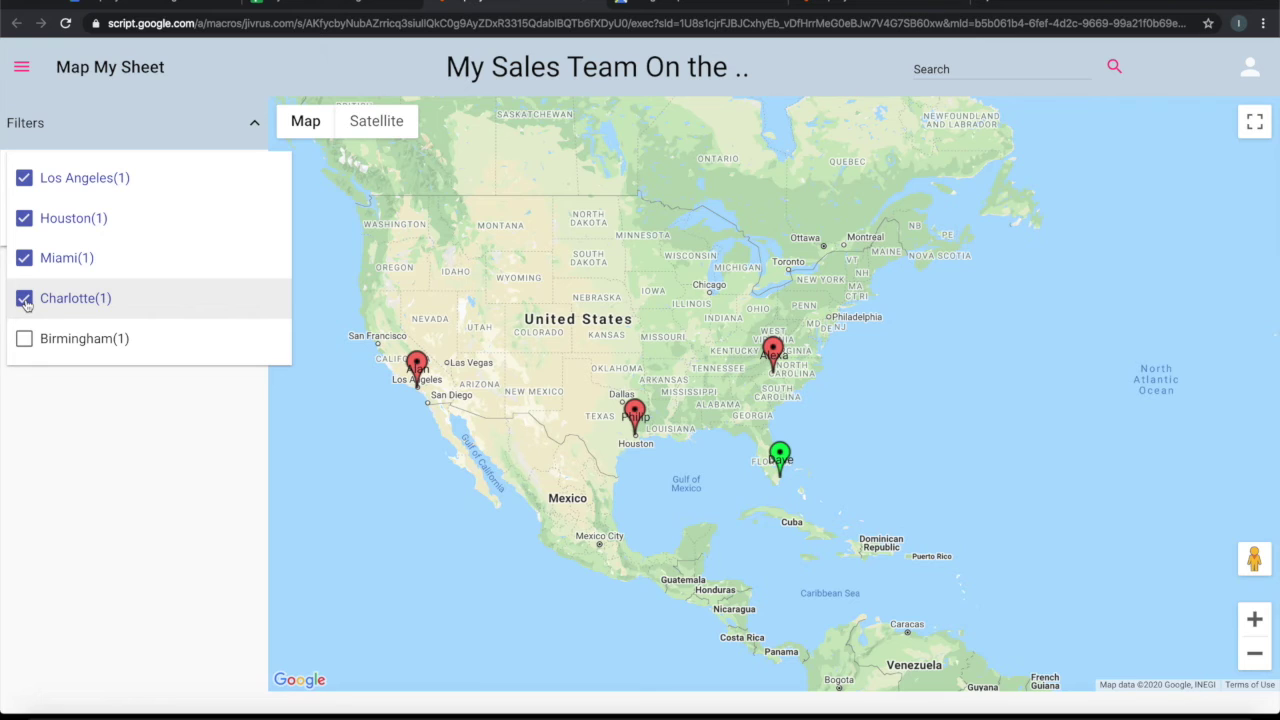
Remove Charlotte and Miami from the City filter, and clear the remaining filter selection
click(25, 300)
click(42, 263)
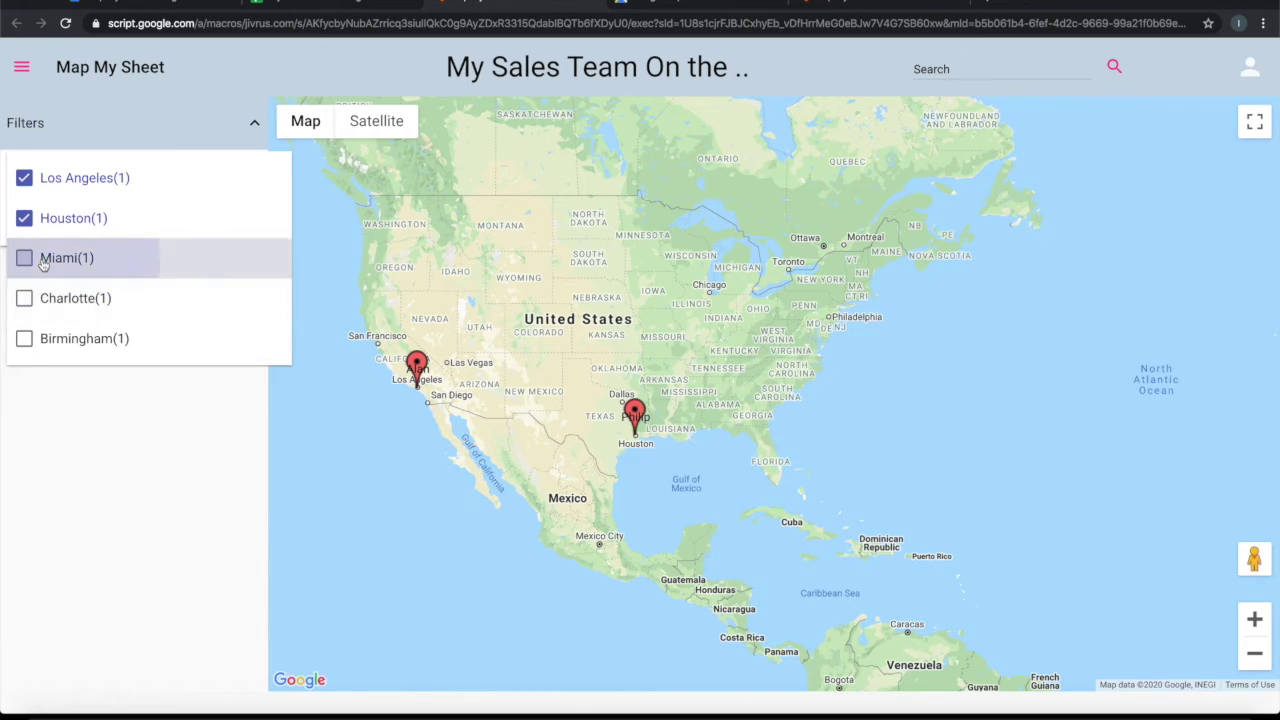
click(86, 380)
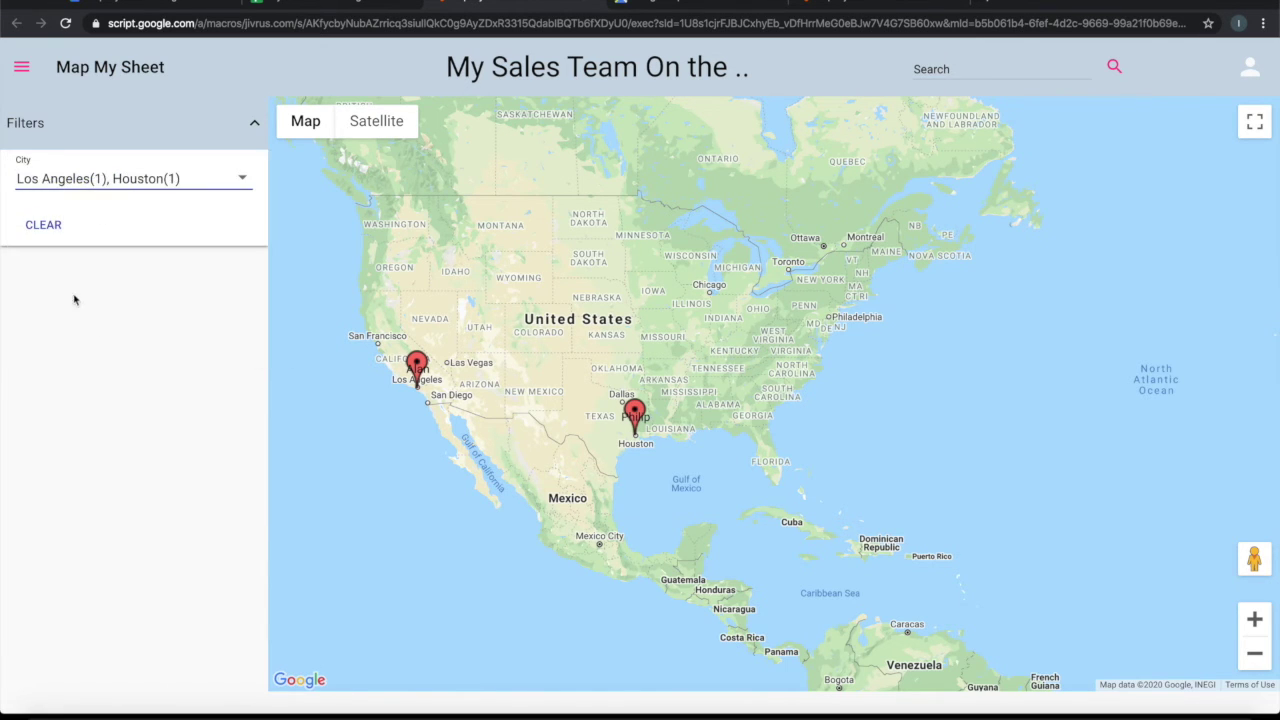
click(43, 224)
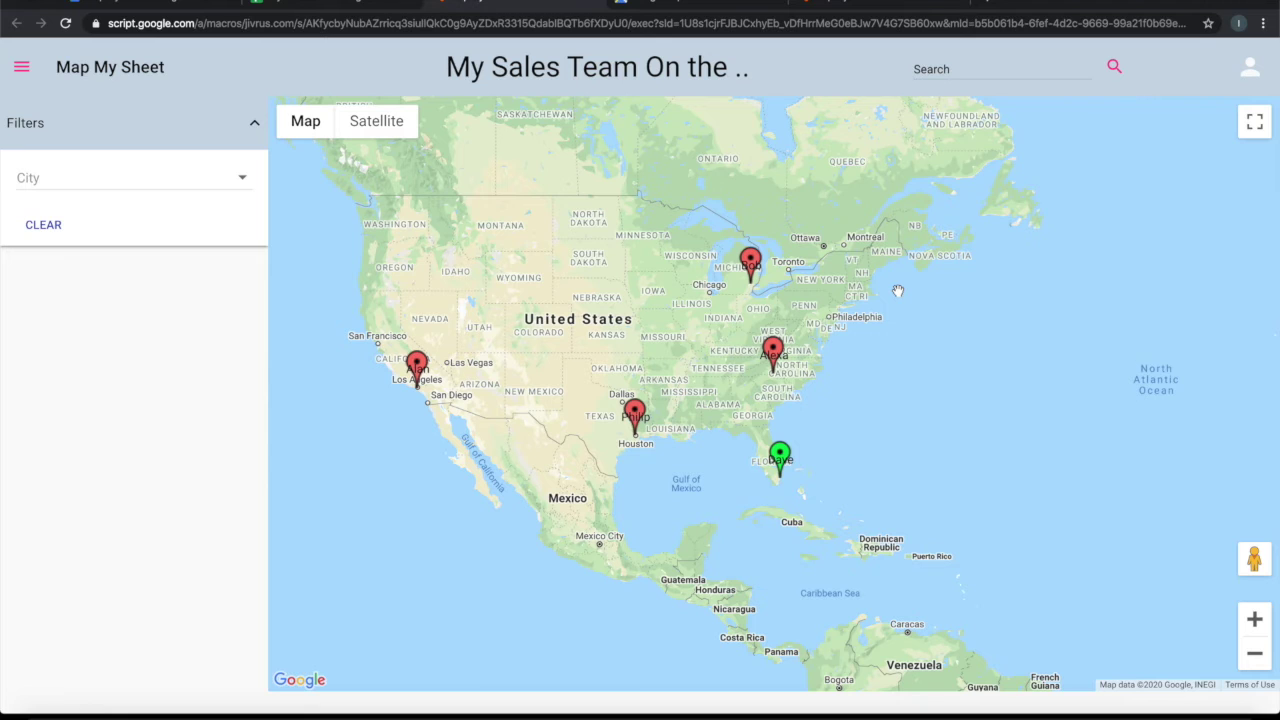
Return to the spreadsheet and publish the map My Sales Team On the Map with an anonymous link
click(372, 5)
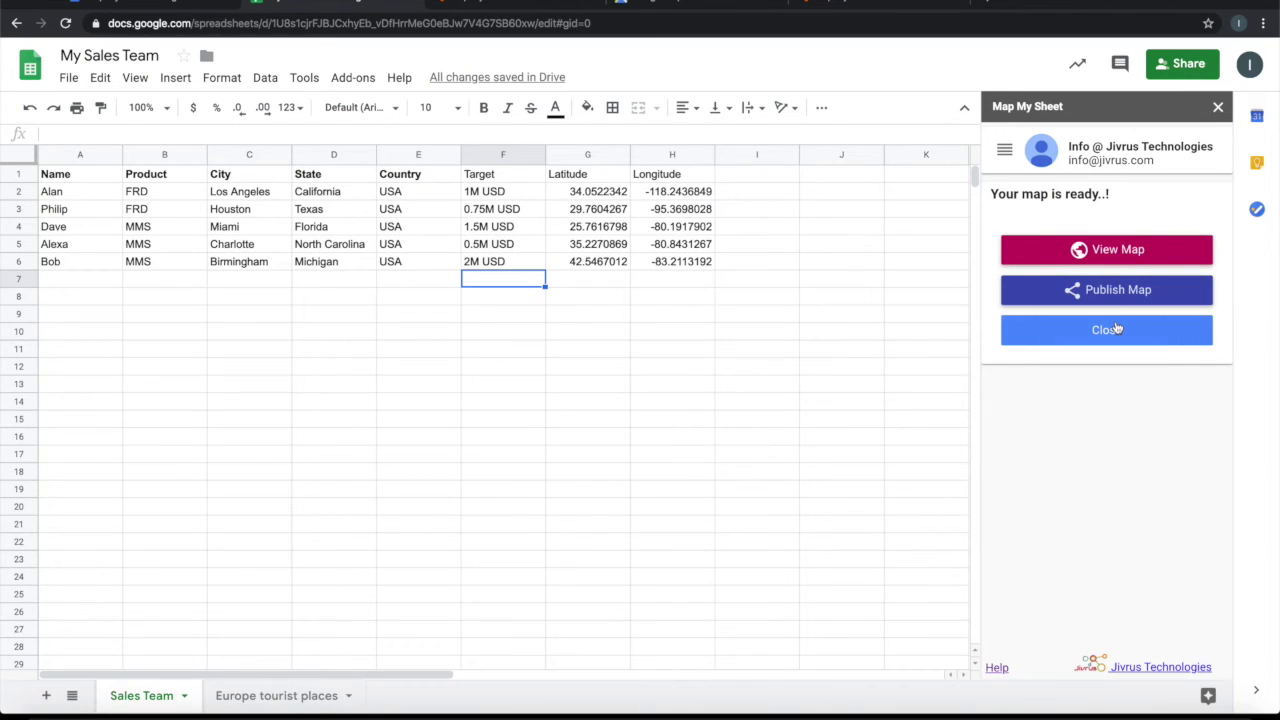
click(1117, 329)
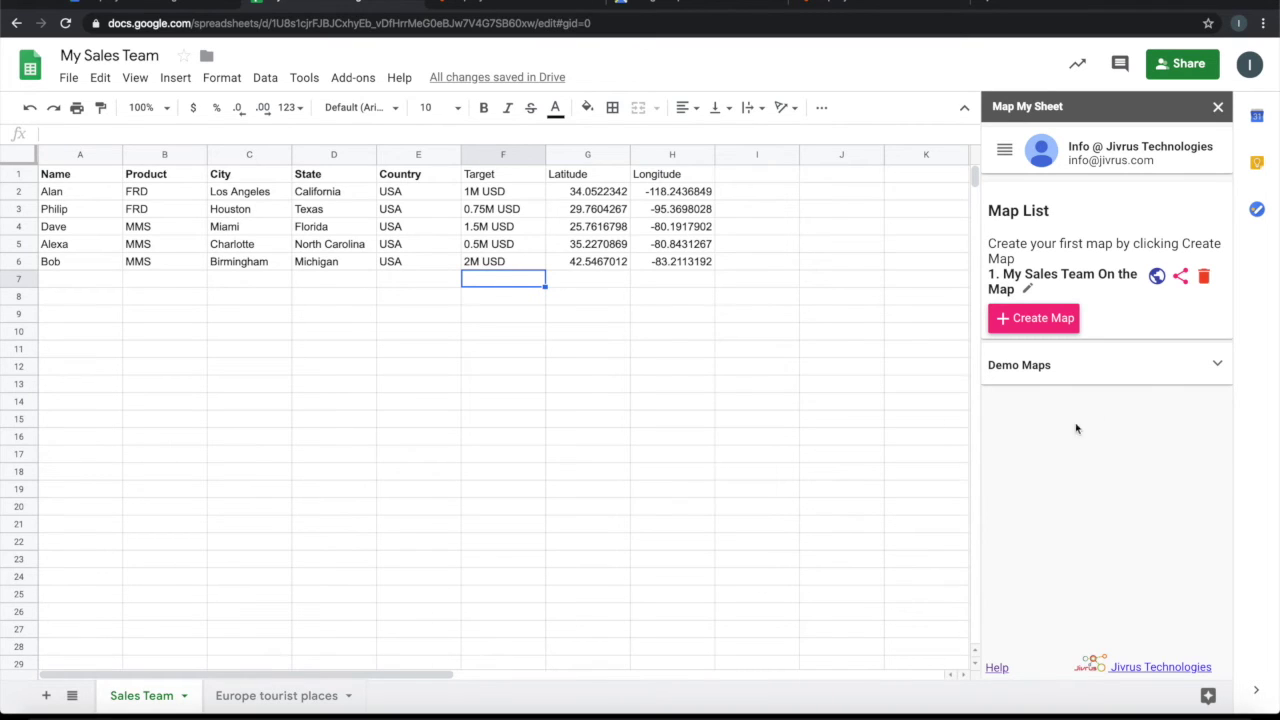
click(1182, 280)
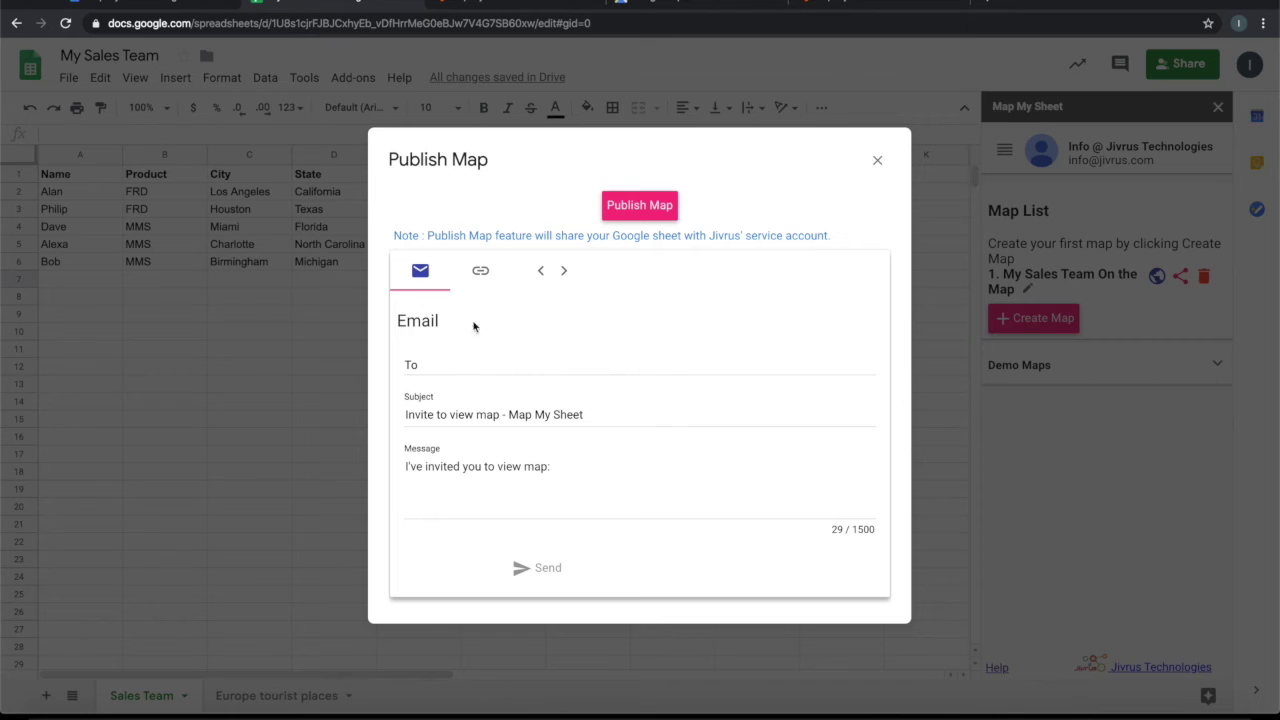
click(490, 277)
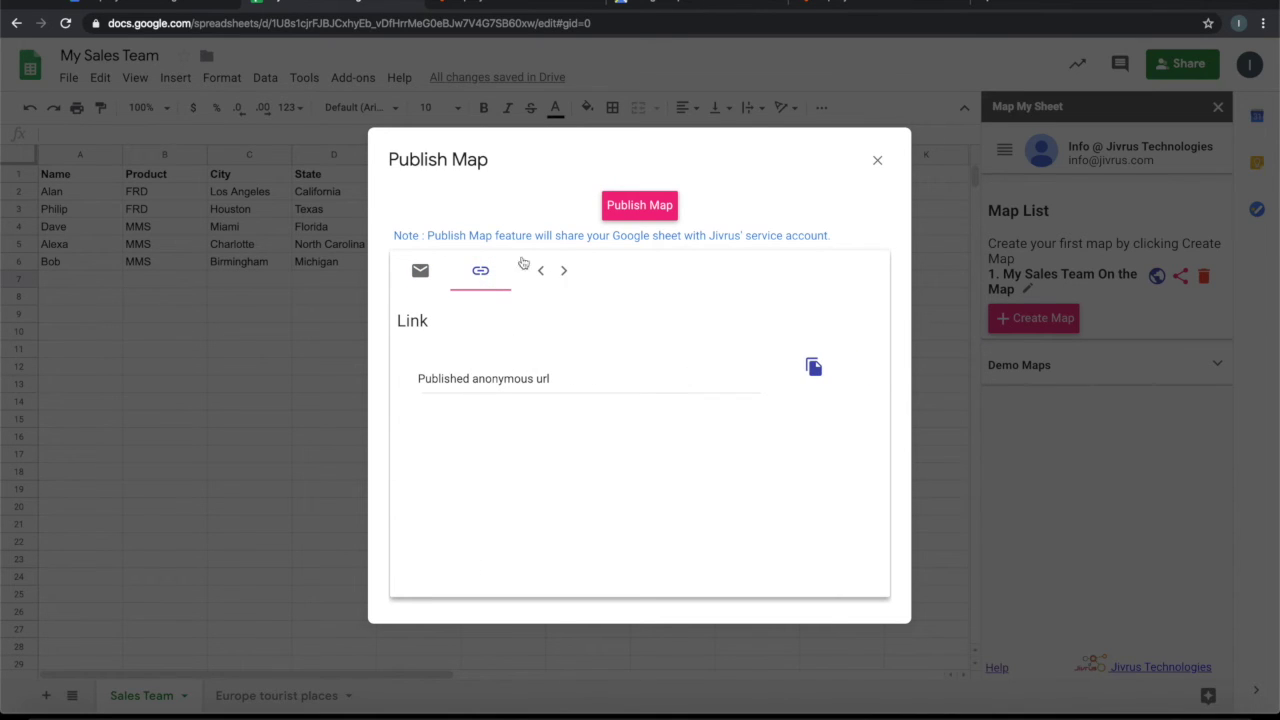
click(638, 209)
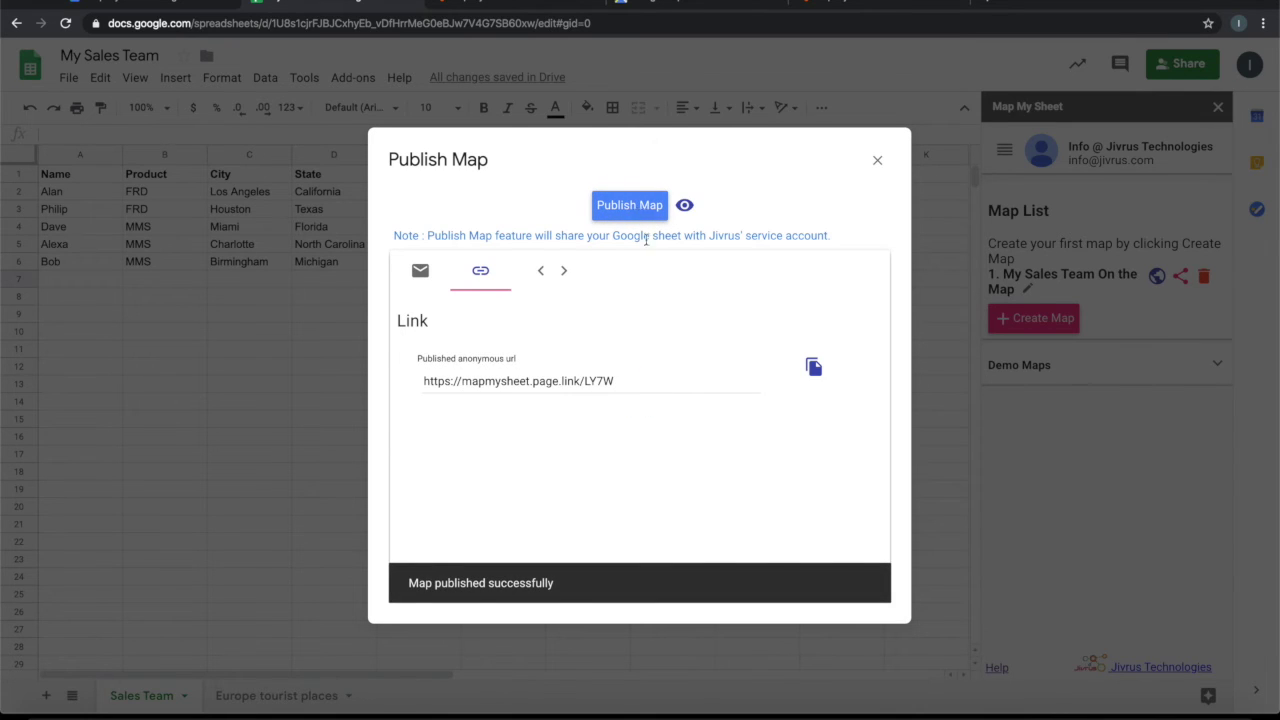
Copy the published anonymous URL and open it in a new browser tab
click(657, 384)
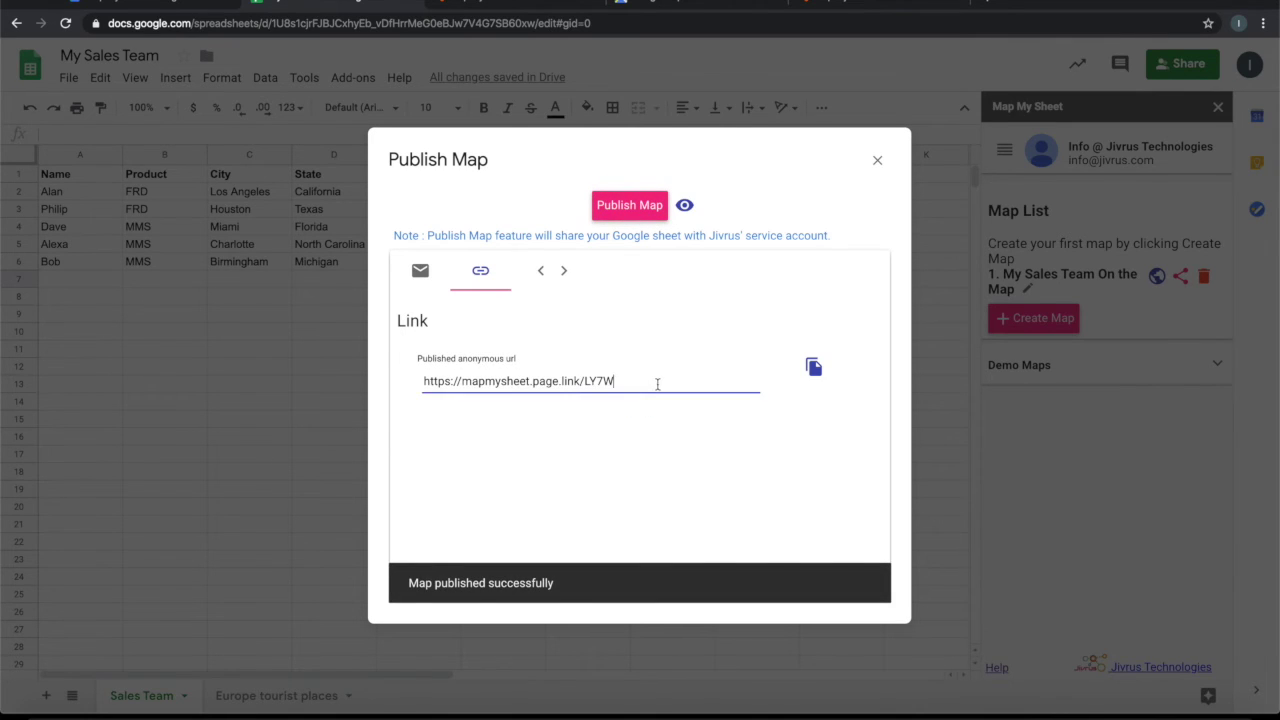
click(814, 368)
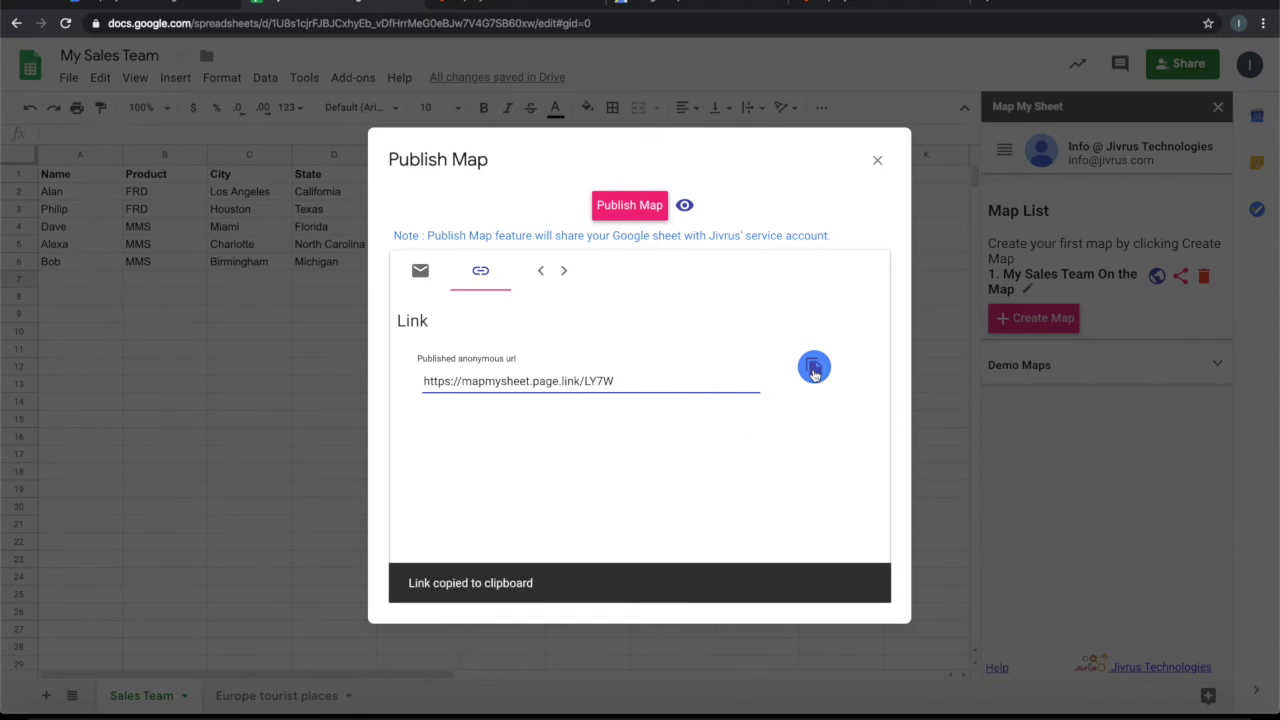
click(987, 3)
key(ctrl+v)
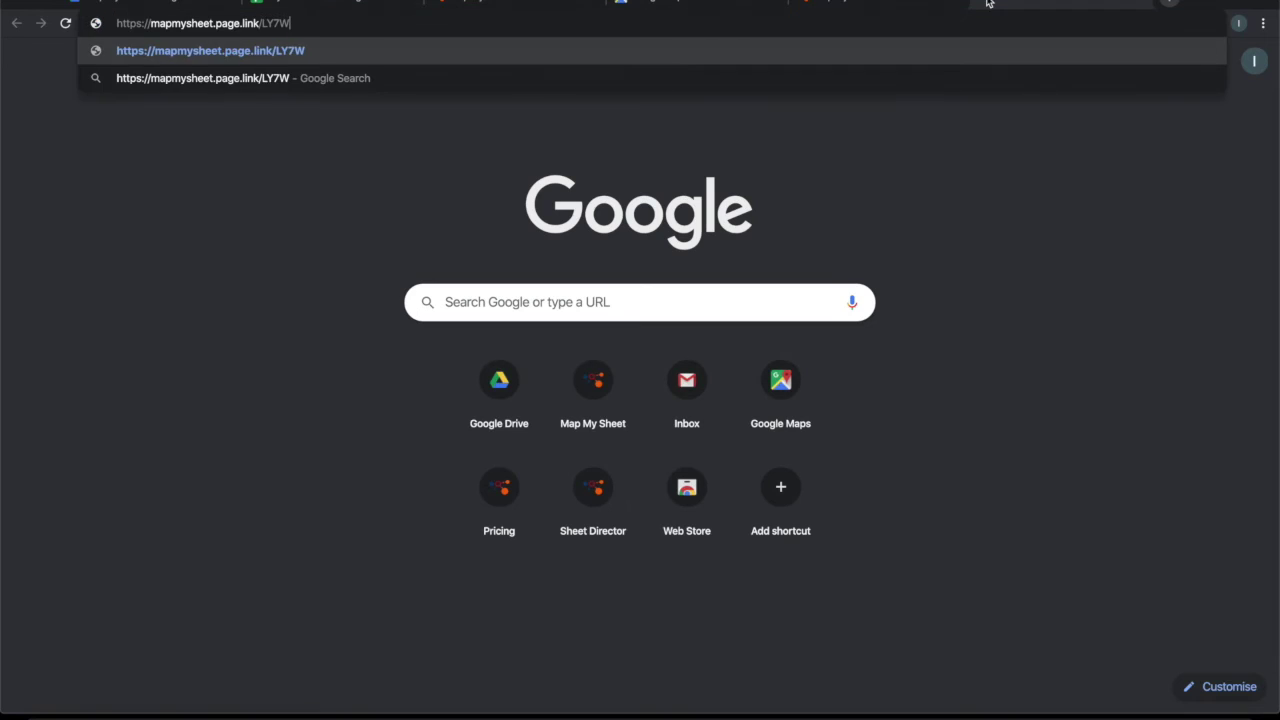
key(Return)
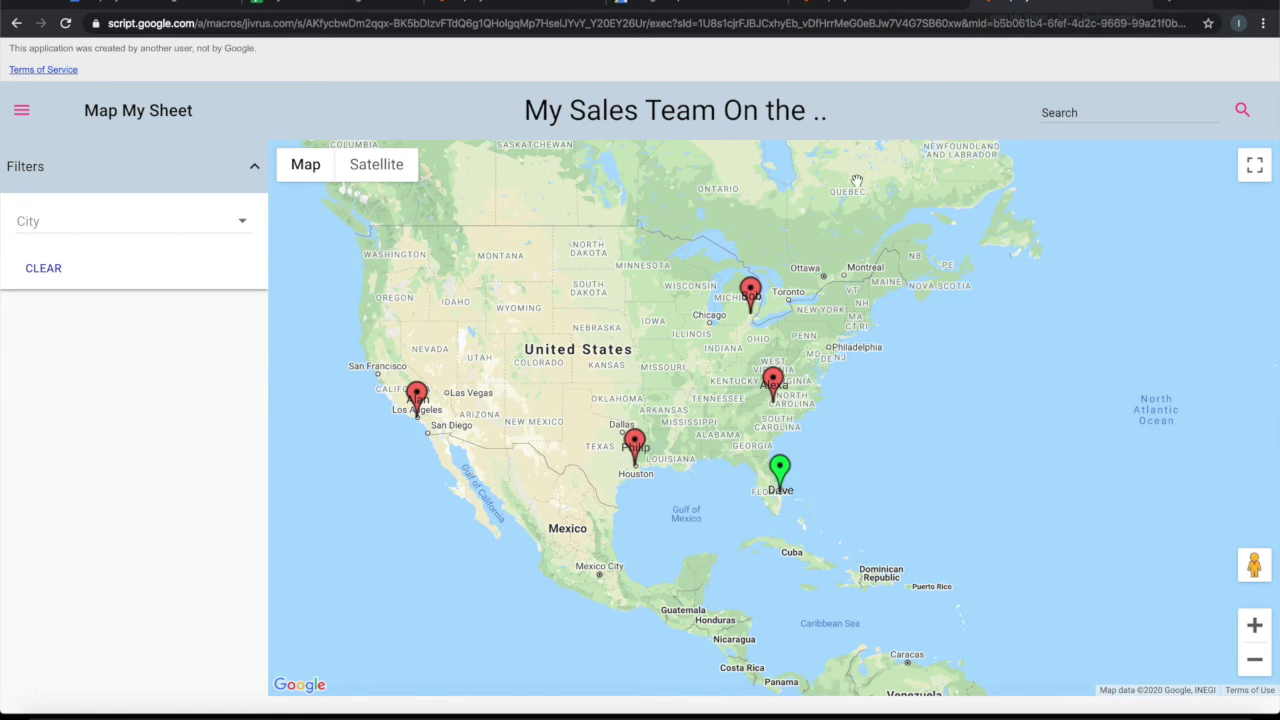
Return to the spreadsheet and look through the add-on's navigation options, such as Settings and Custom Markers
click(270, 5)
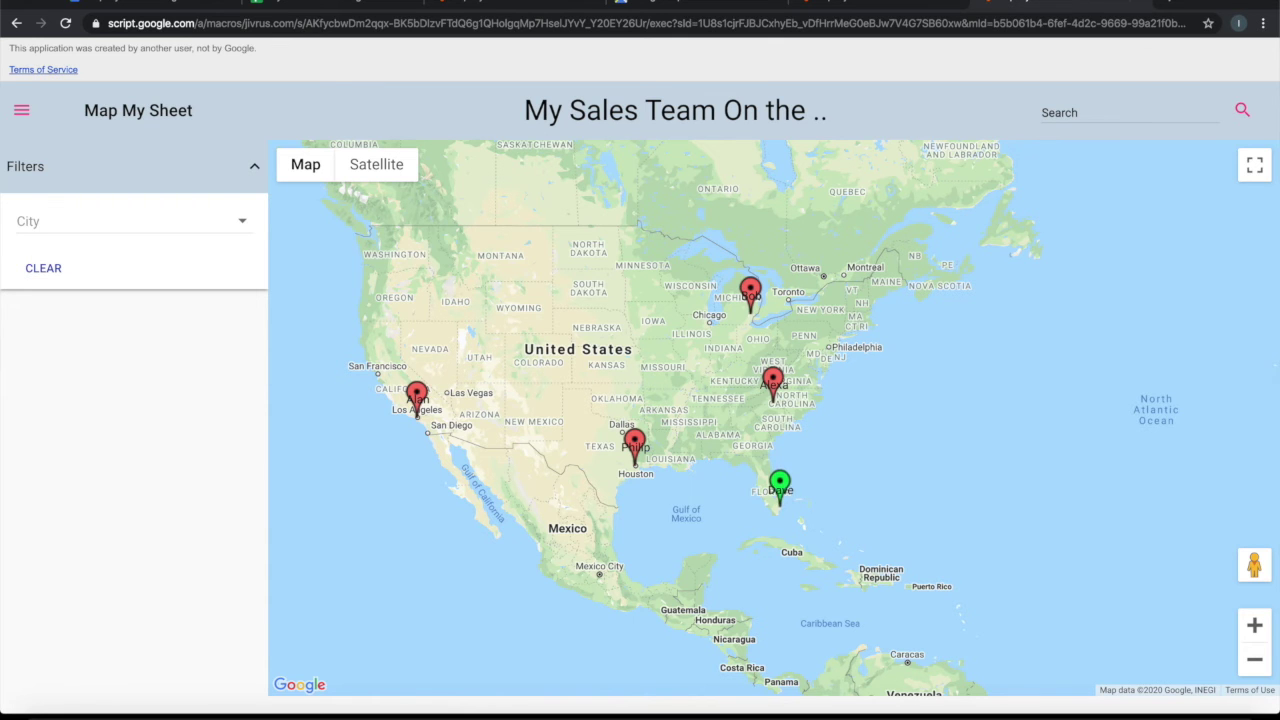
click(372, 6)
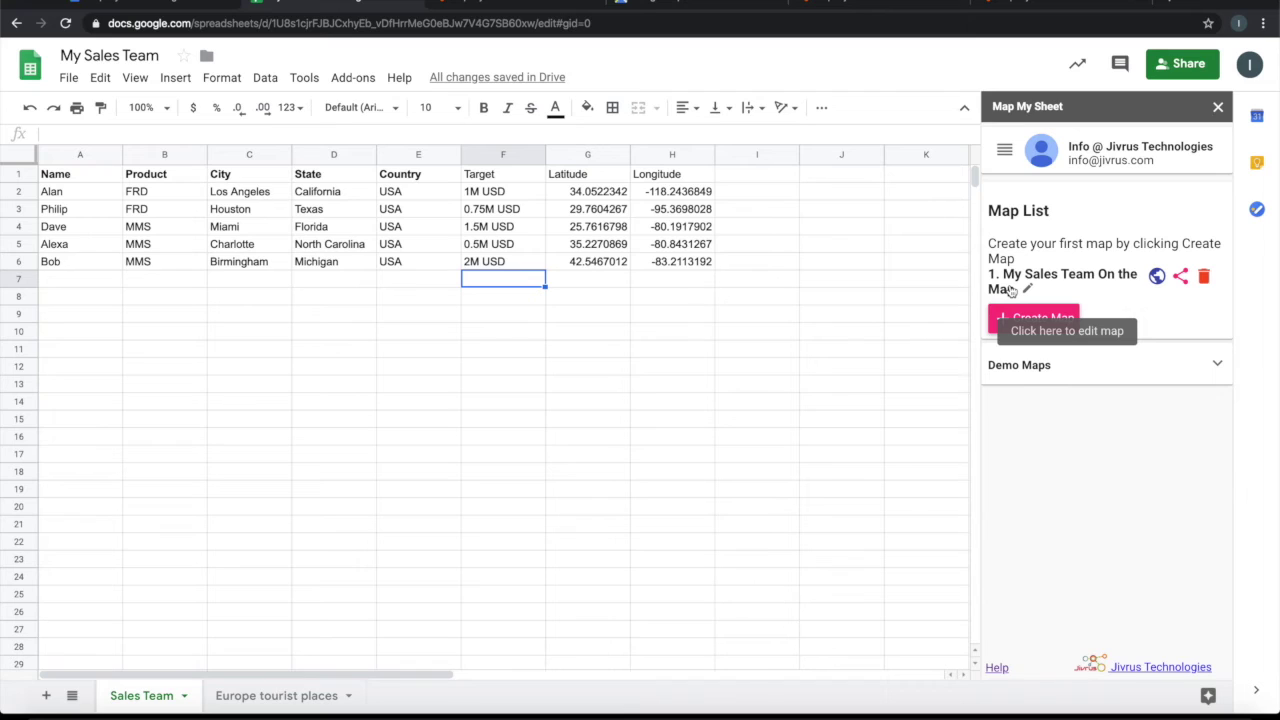
click(1008, 150)
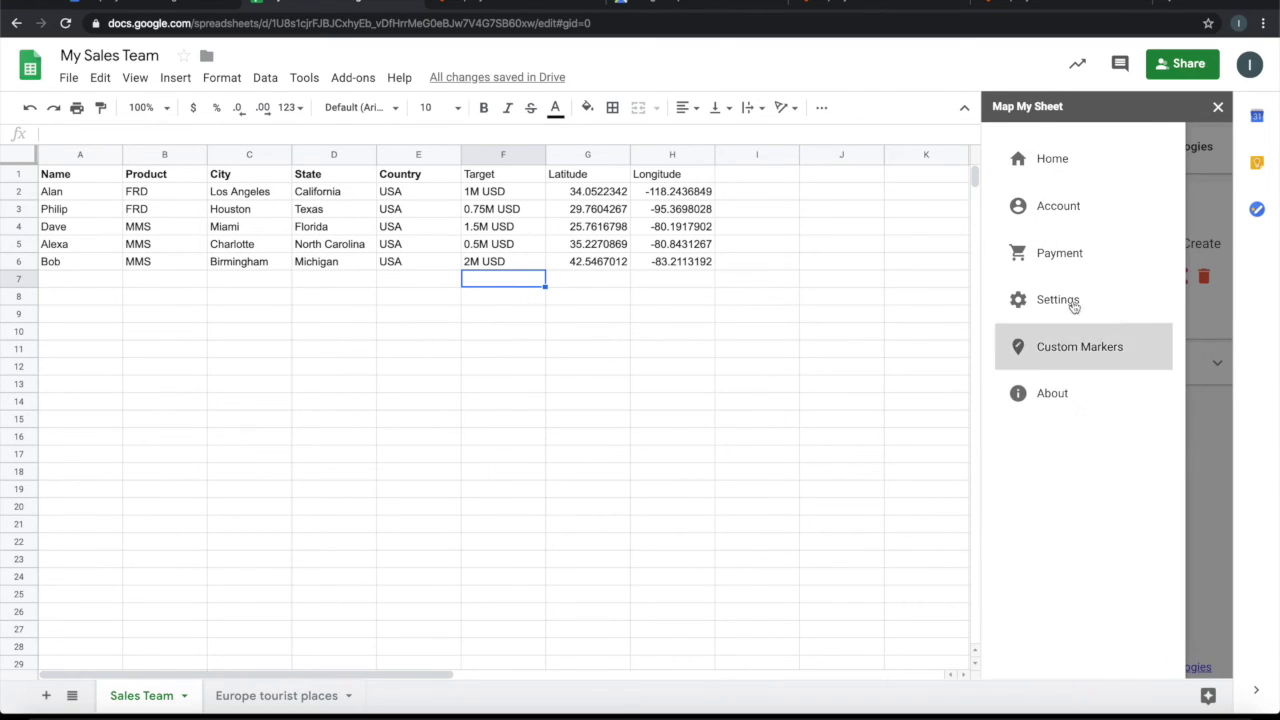
click(1205, 204)
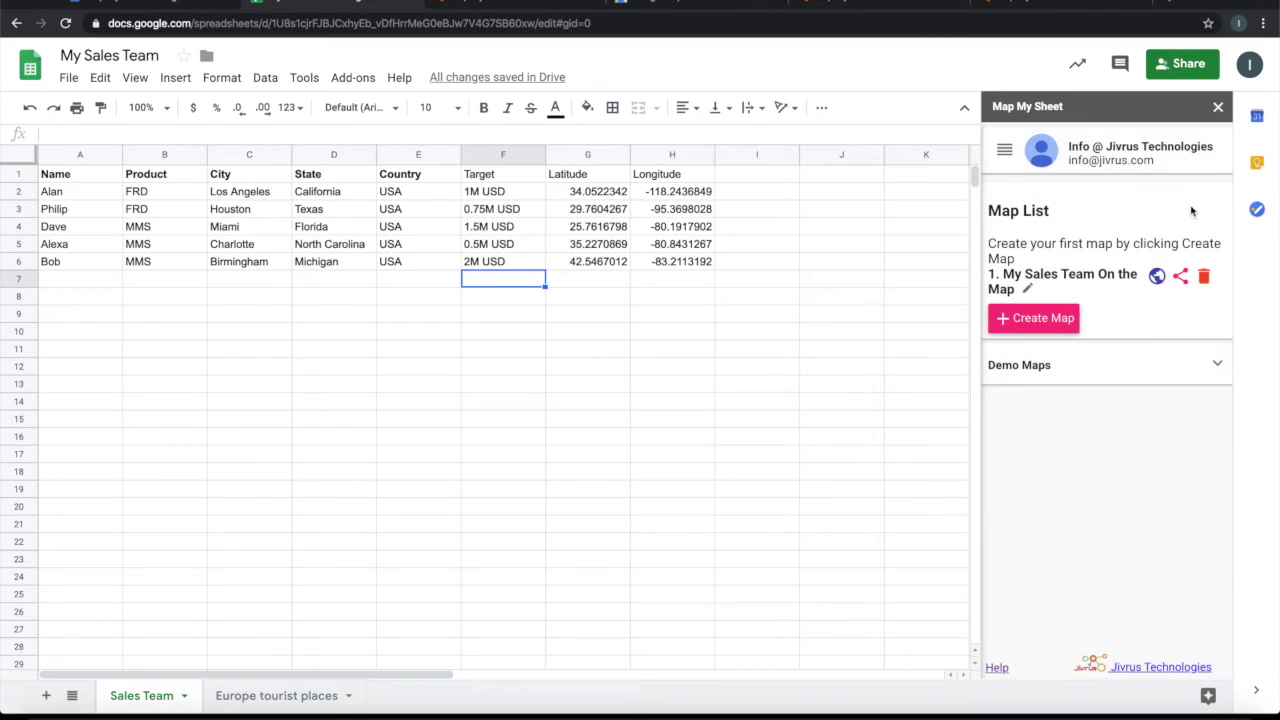
Open the map My Sales Team On the Map for editing and review its general and Location settings
click(1030, 289)
scroll(1090, 400, down, 3)
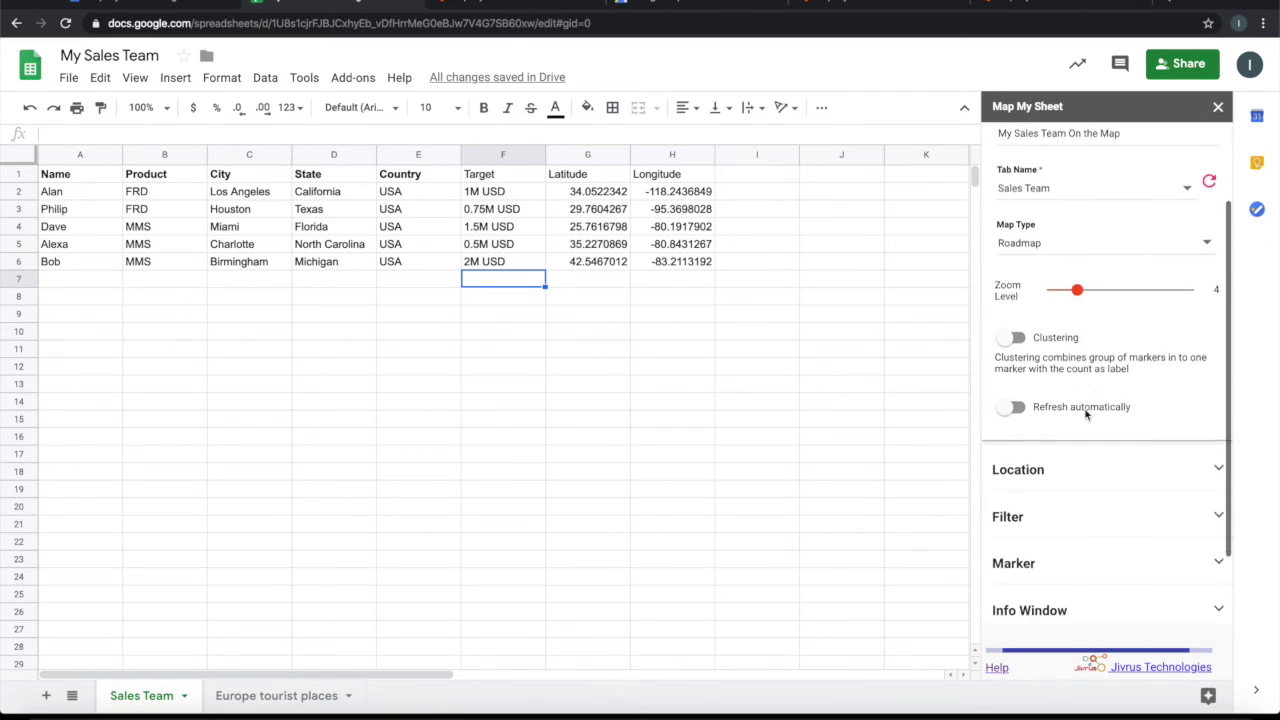
click(1082, 388)
scroll(1050, 388, down, 1)
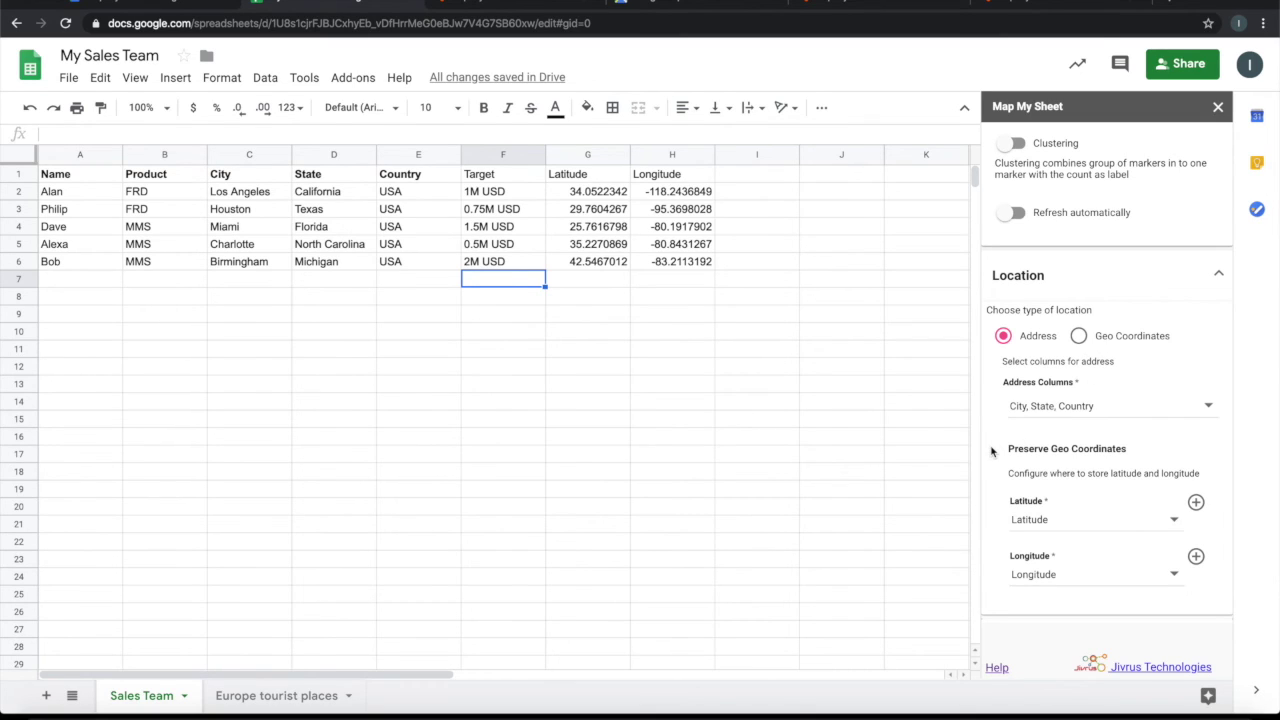
scroll(991, 451, down, 3)
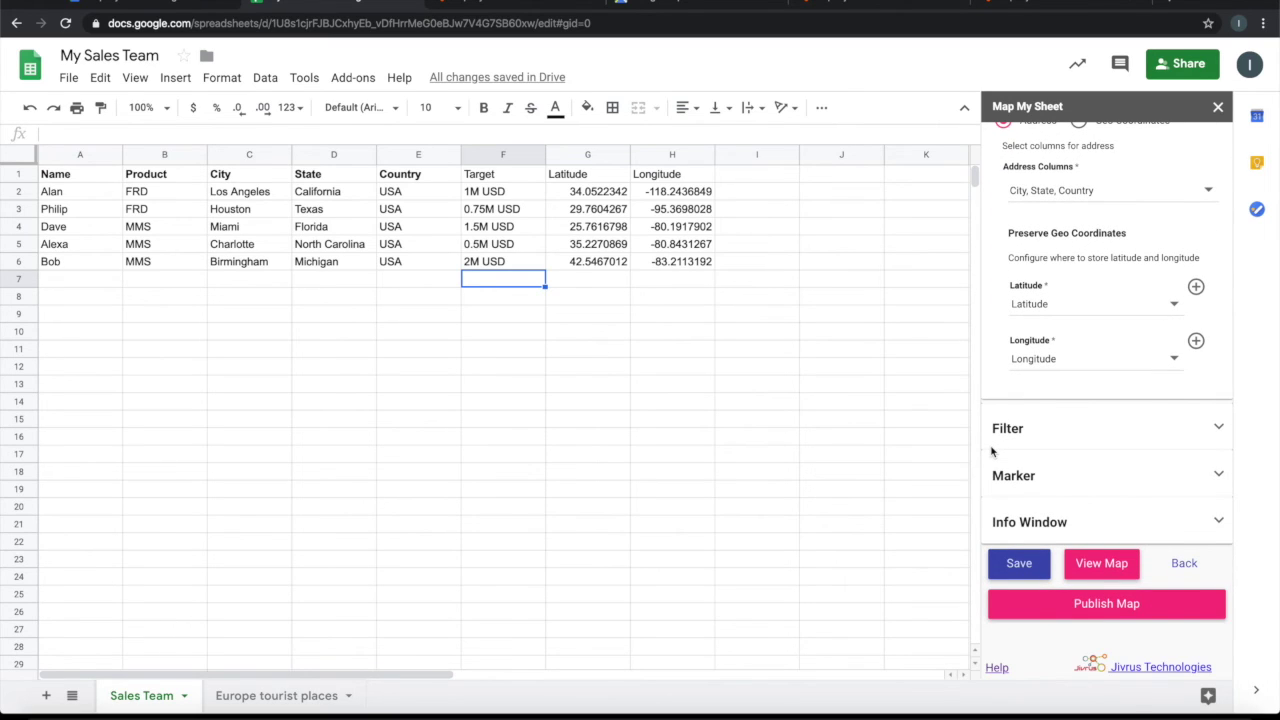
Review the map's Filter and Marker settings, including the animation options for the Miami marker
click(1033, 431)
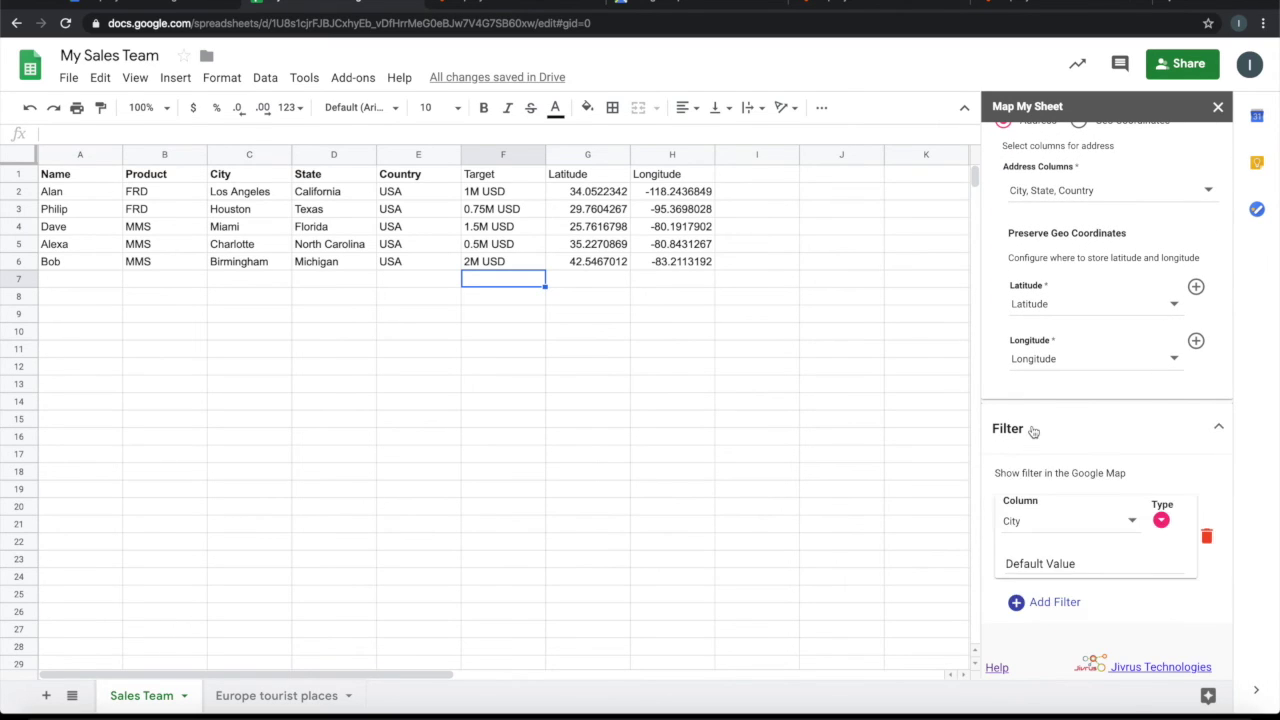
scroll(1045, 420, down, 2)
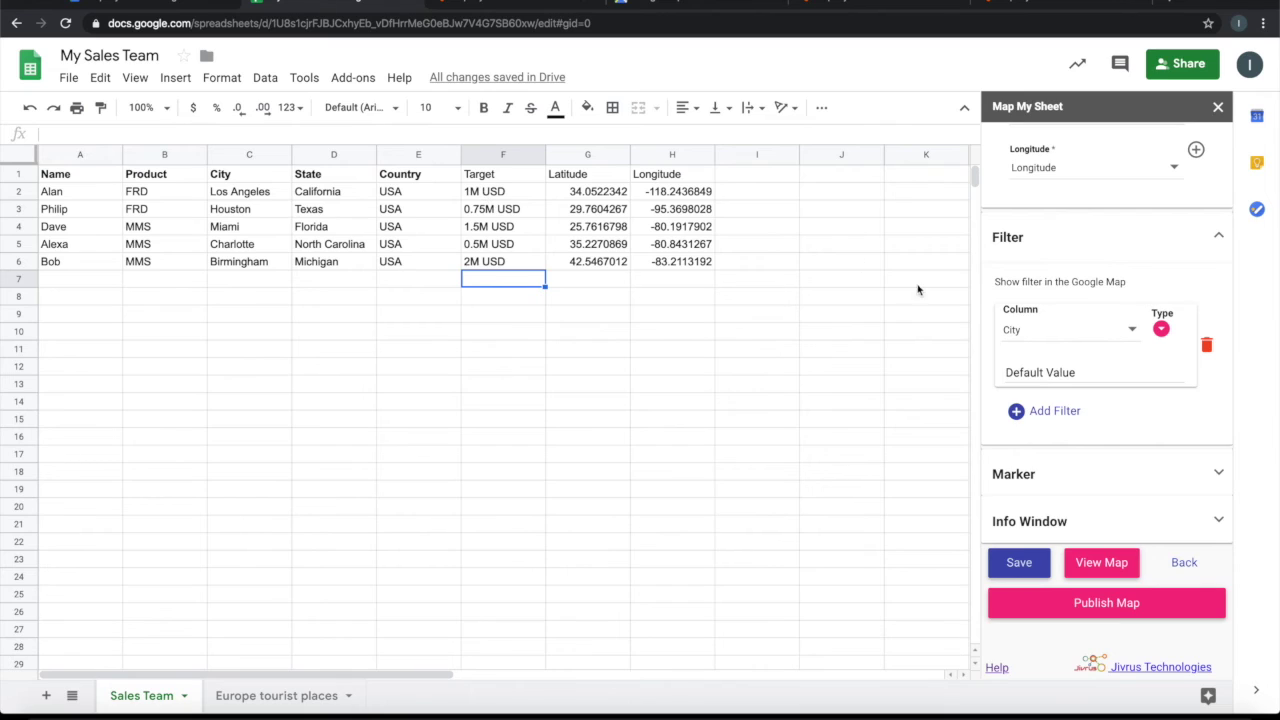
click(1040, 475)
scroll(1040, 472, down, 5)
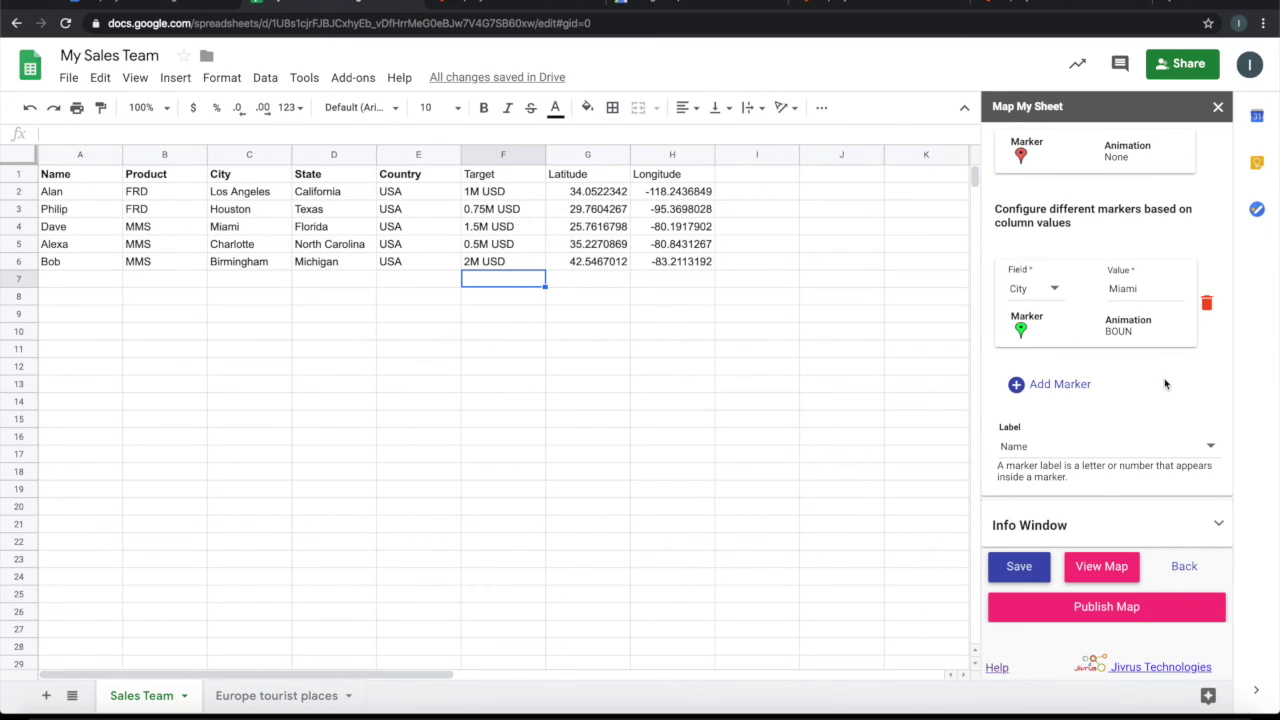
click(1122, 331)
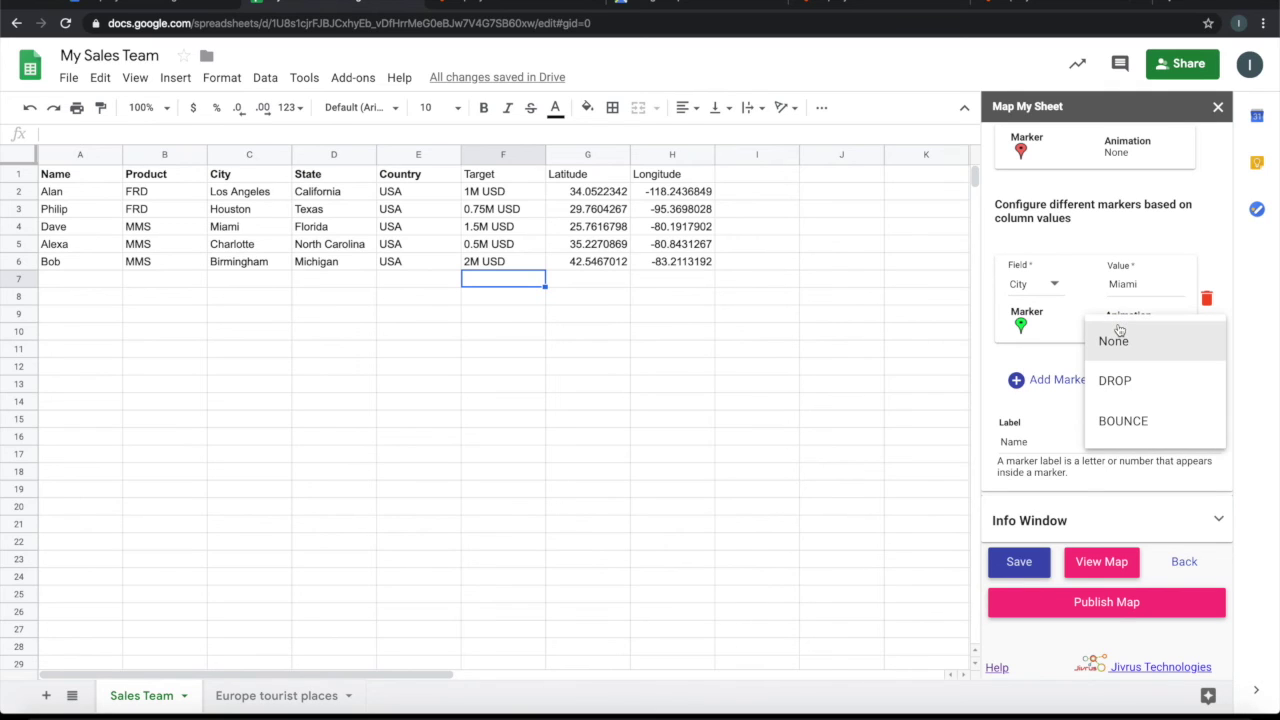
click(1142, 317)
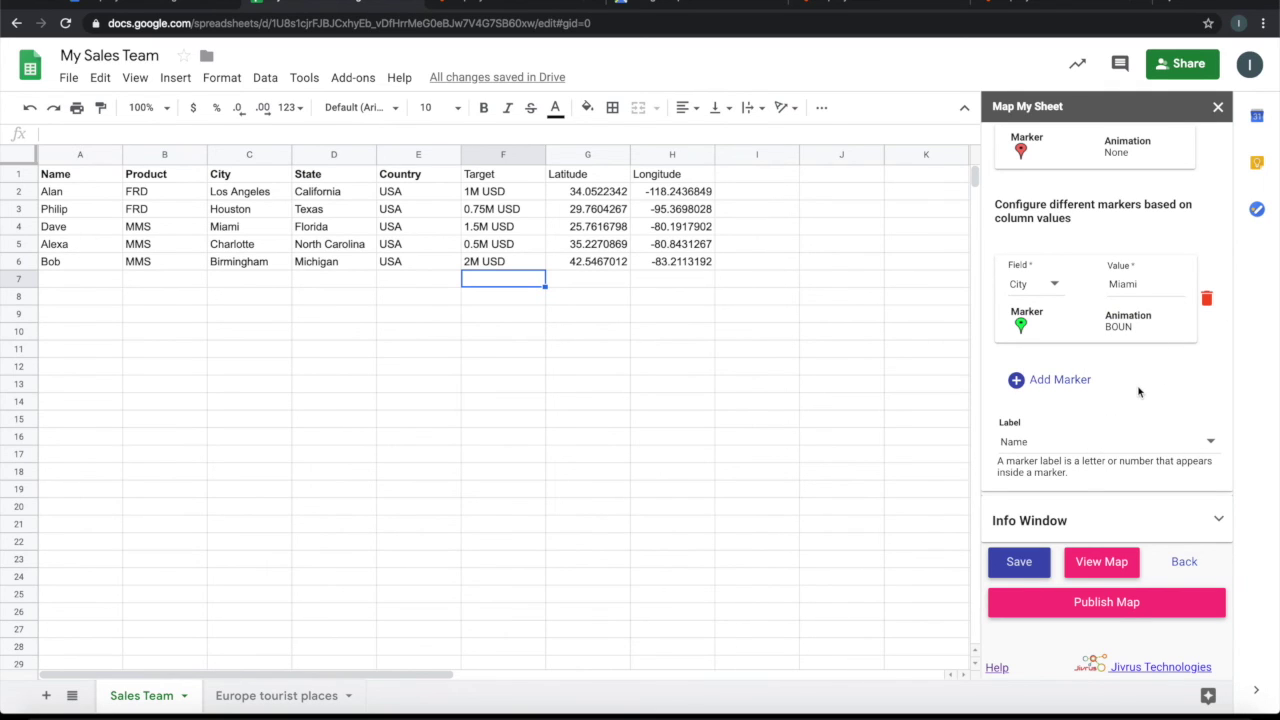
Review the Info Window settings and switch to the published map to view the Michigan marker's details
click(1066, 528)
scroll(1090, 470, down, 5)
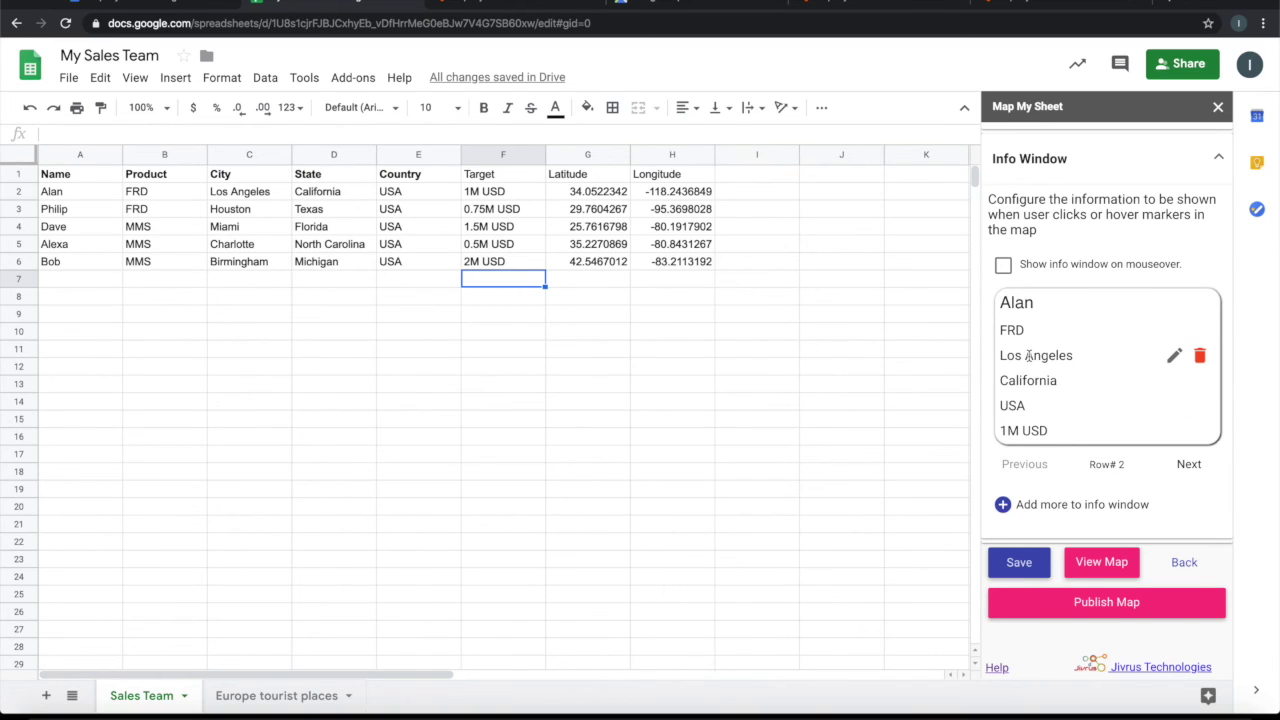
click(1030, 5)
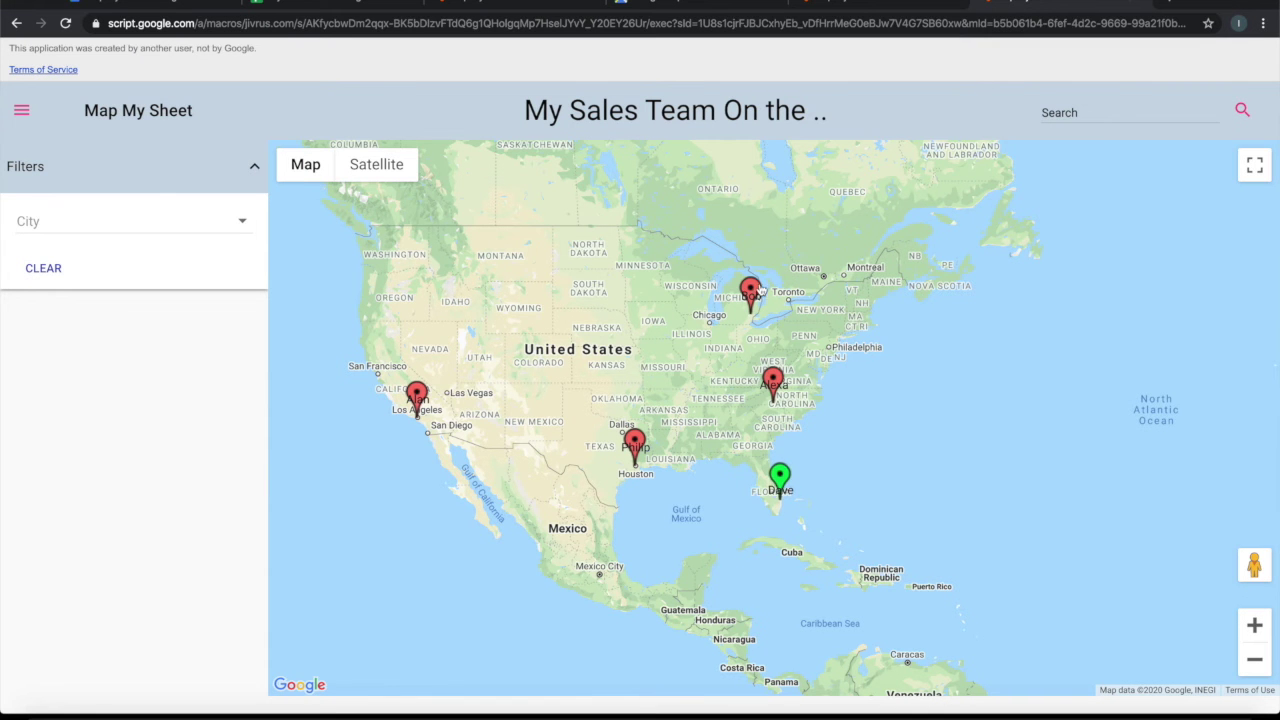
click(752, 292)
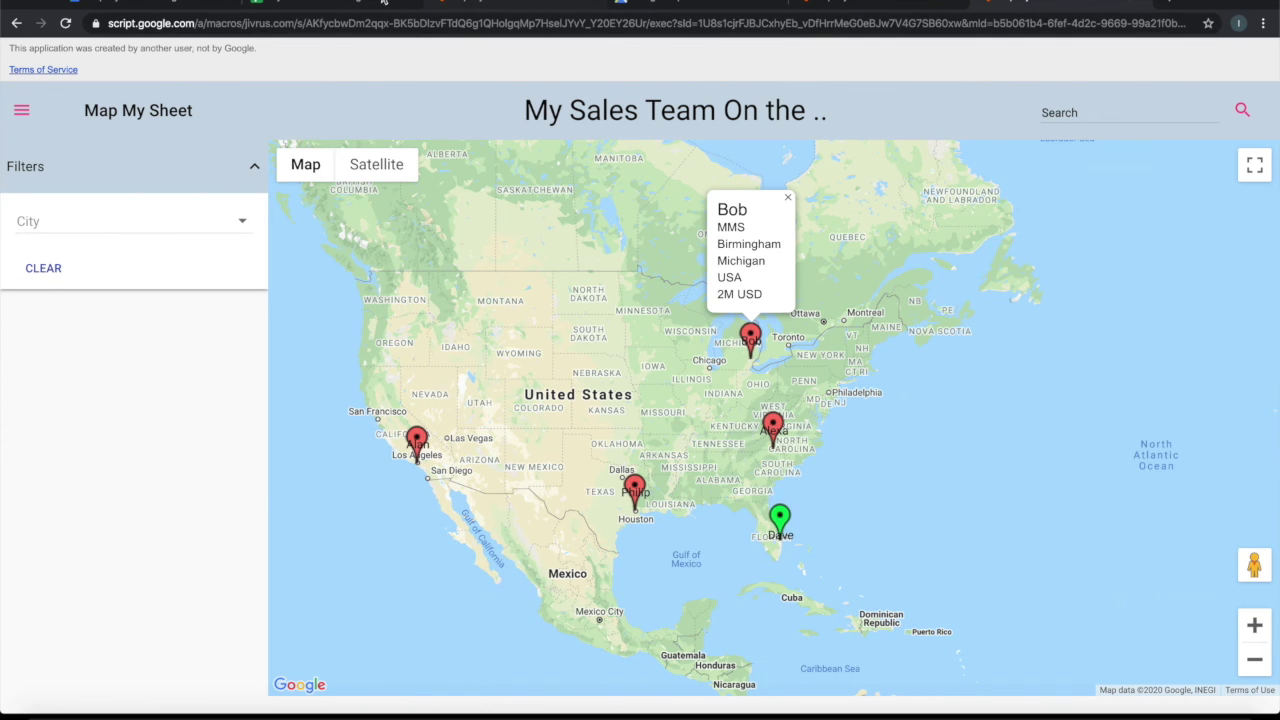
Return to the spreadsheet, remove the country line (USA) from the info window and save the map
click(368, 3)
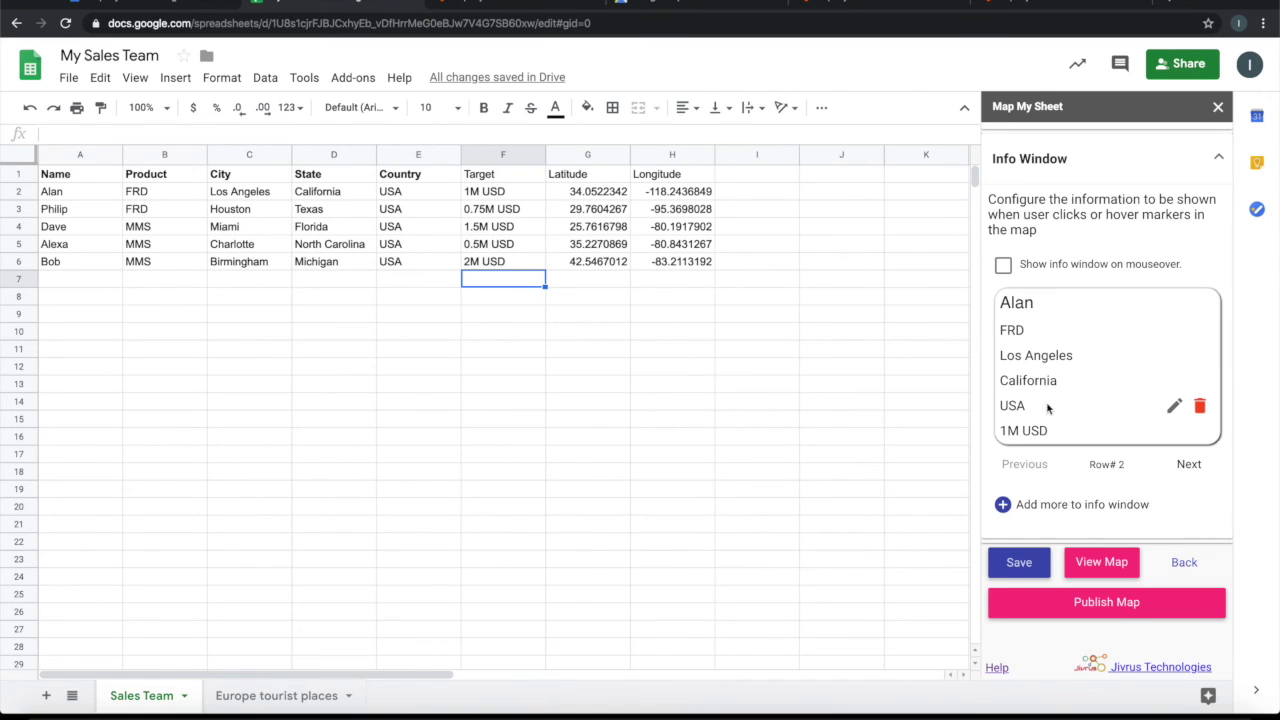
click(1200, 406)
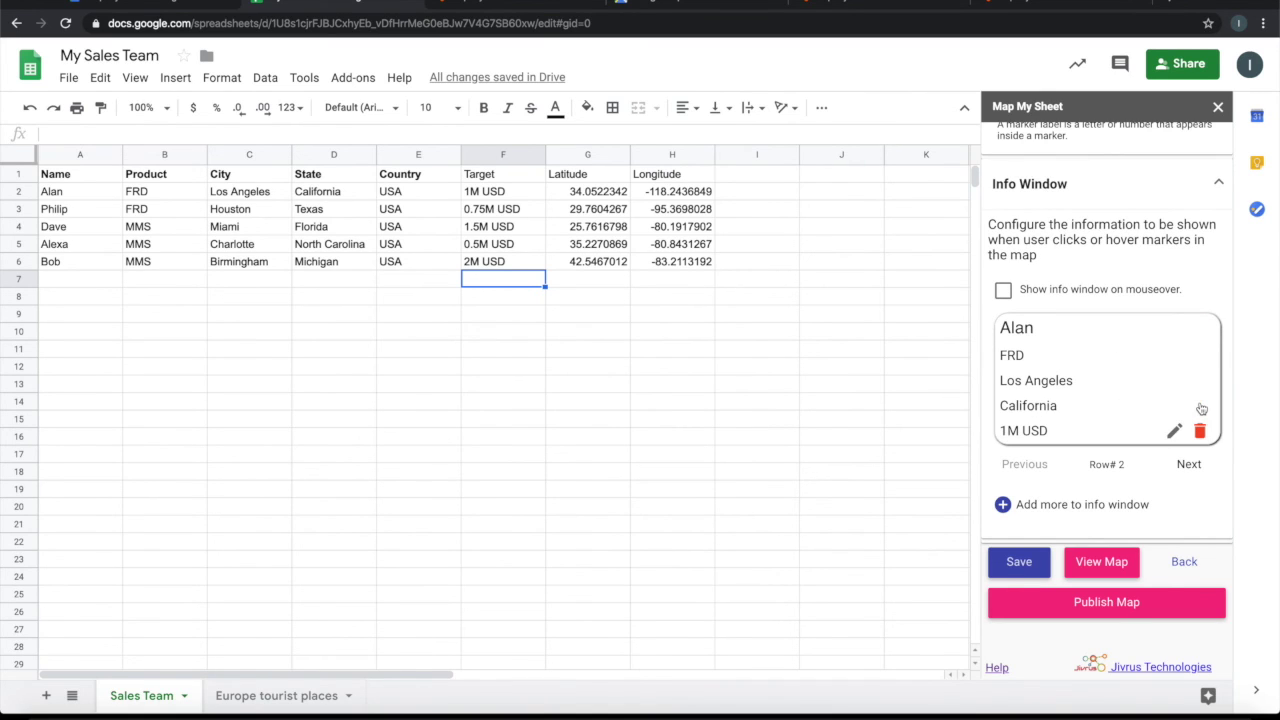
click(1016, 563)
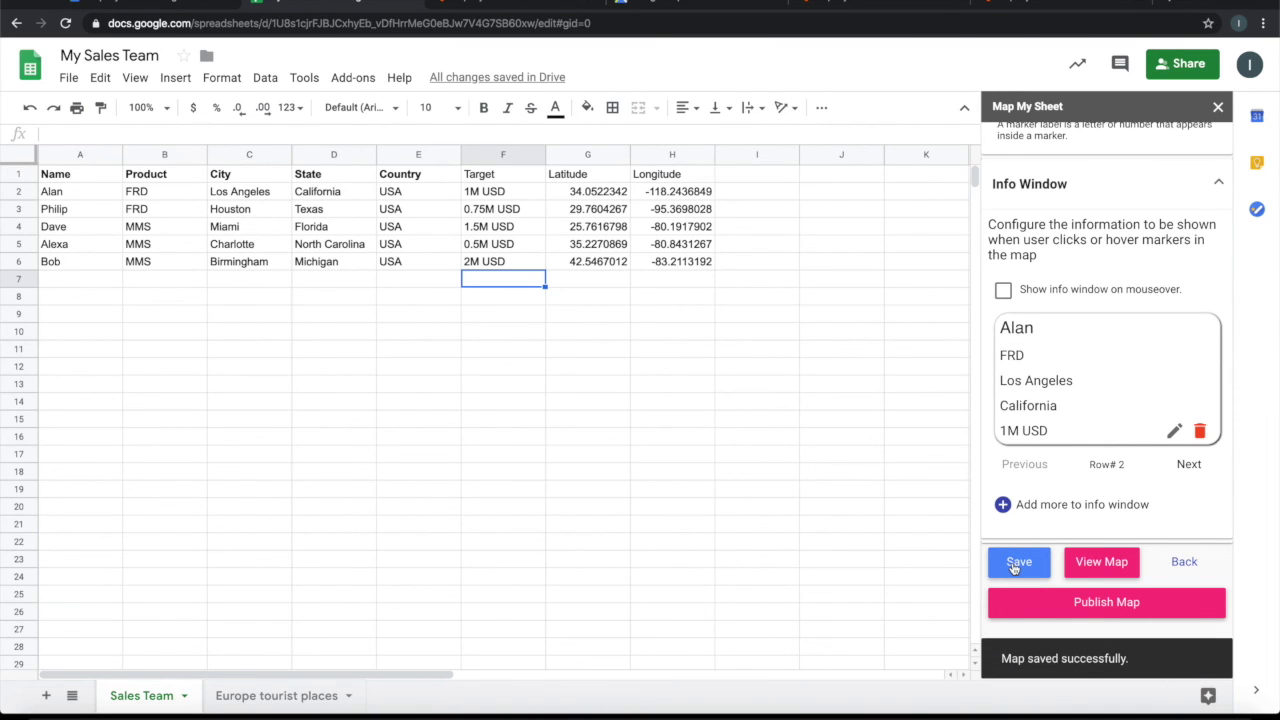
Switch to the published map, reload it and open the Michigan marker's info window to check its contents
click(1035, 6)
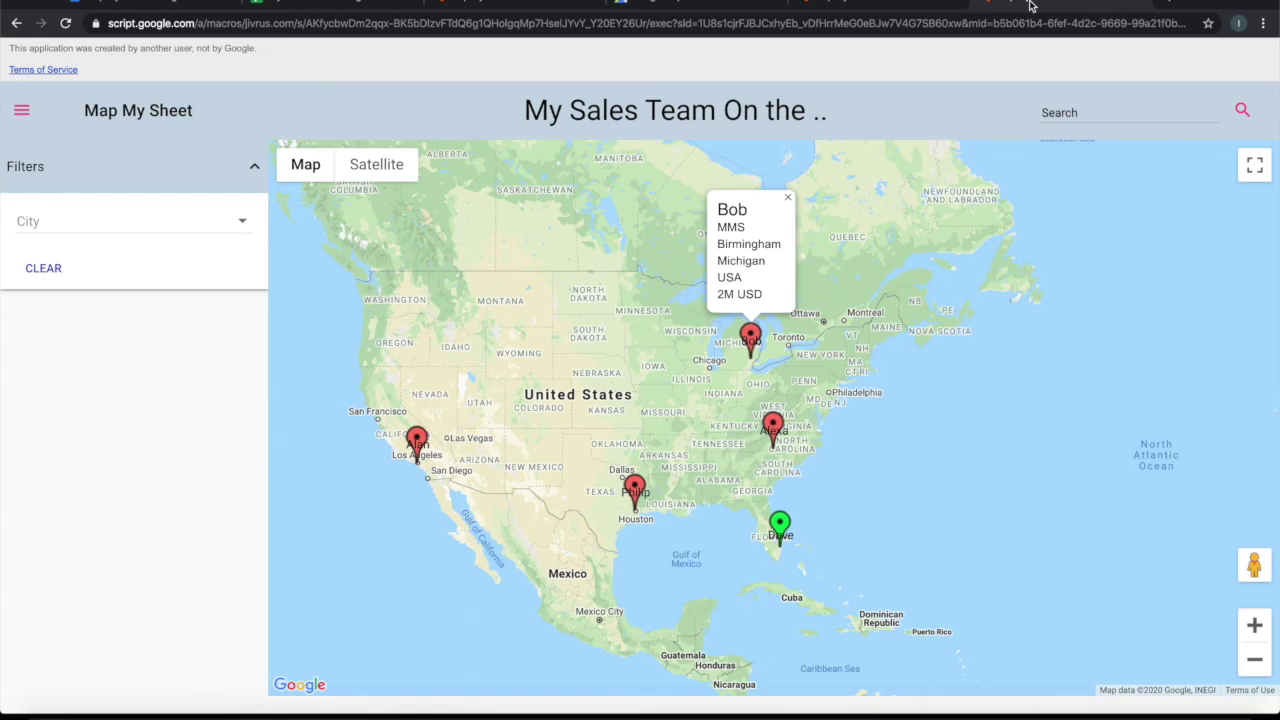
key(ctrl+r)
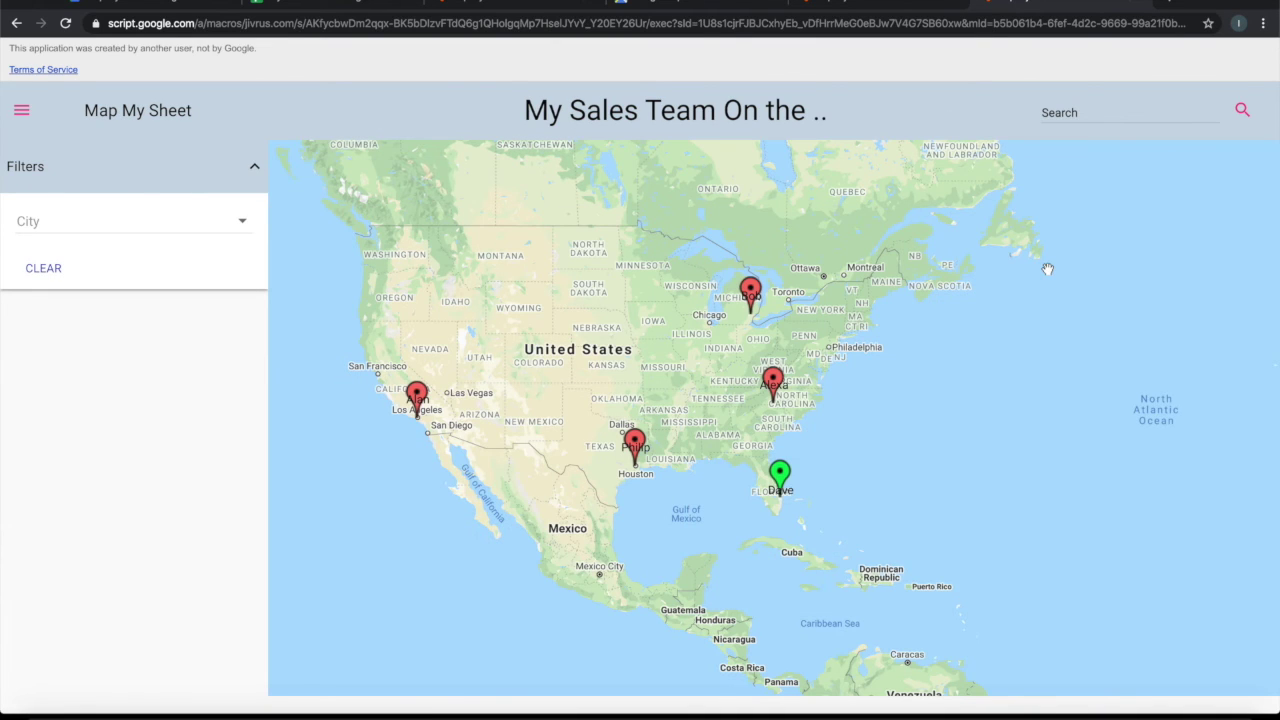
click(755, 296)
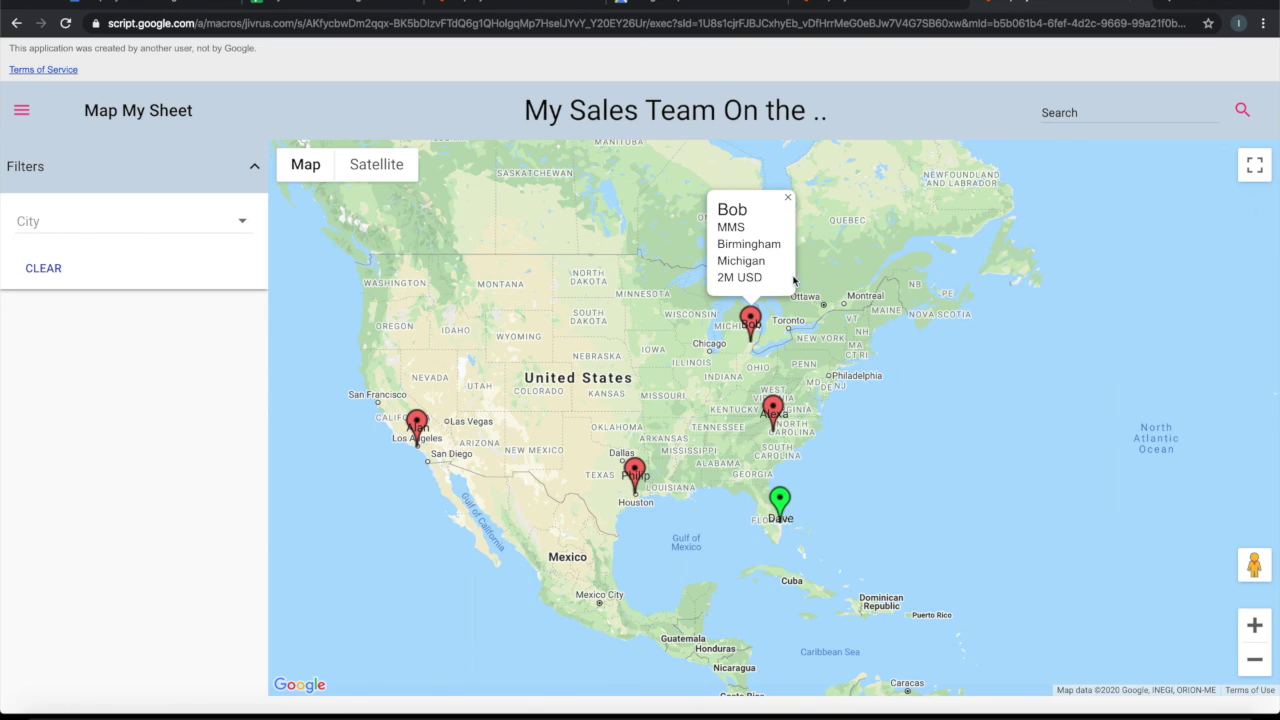
Return to the spreadsheet and view the add-on's Custom Markers form for a new marker, leaving it without saving
click(350, 4)
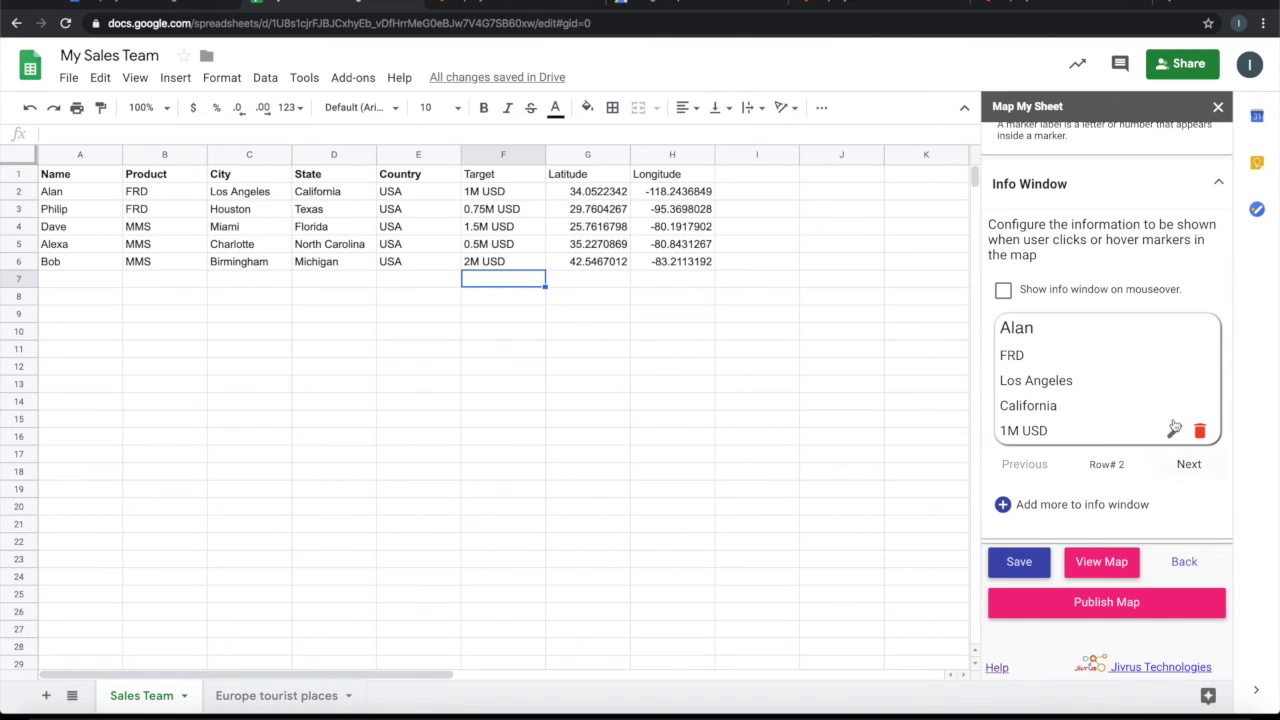
scroll(1175, 428, up, 15)
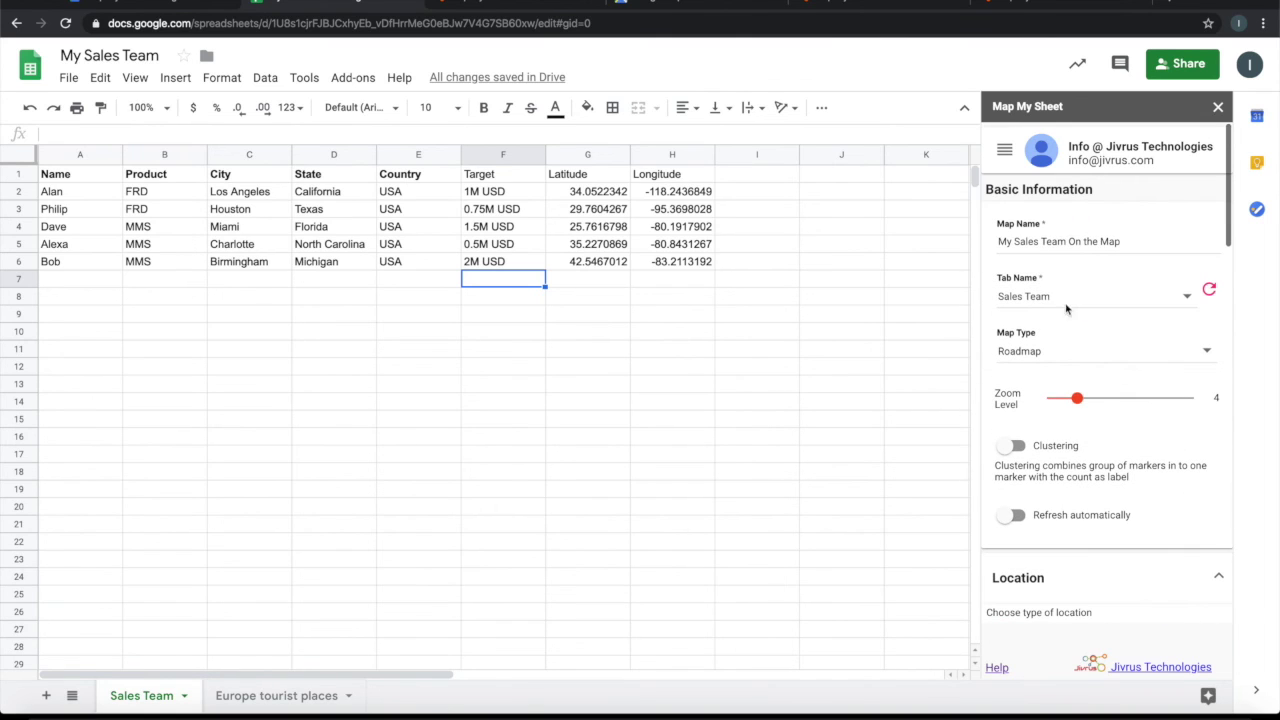
click(1006, 148)
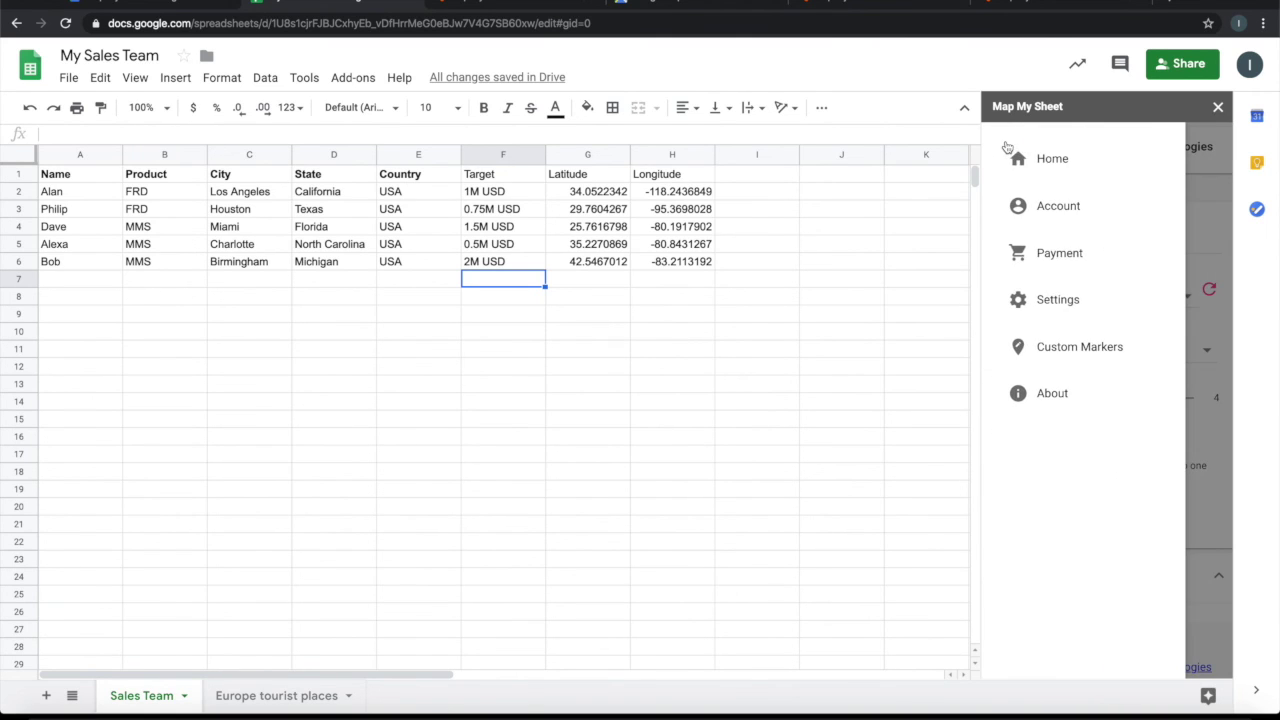
click(1037, 344)
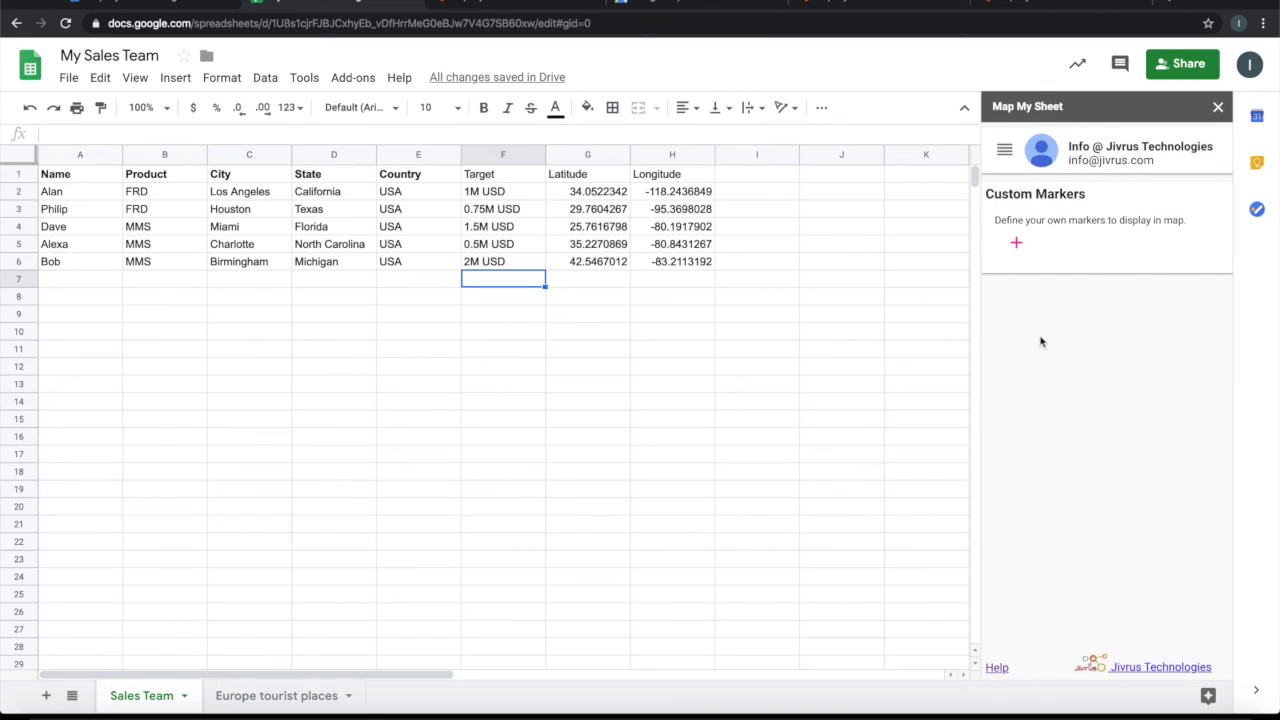
click(1016, 243)
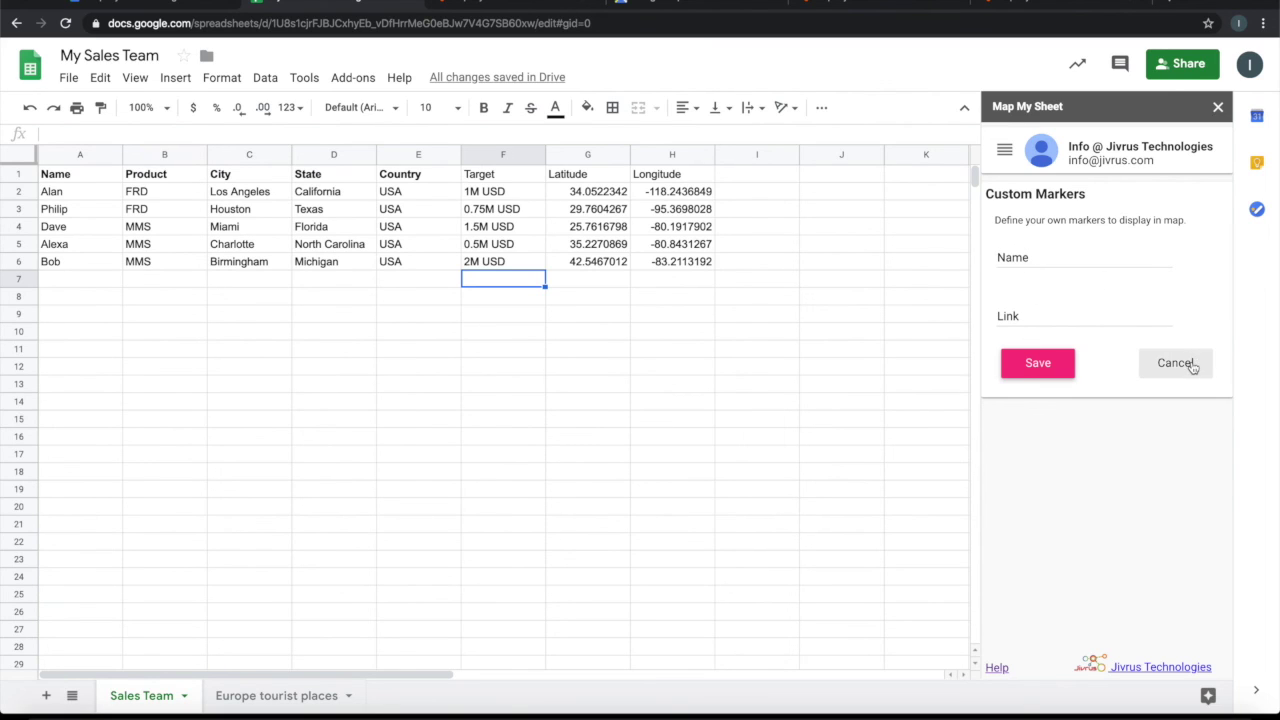
click(1191, 365)
Go back to the add-on's Home page and look through the map's Location, Filter, Marker and Info Window settings
click(1005, 145)
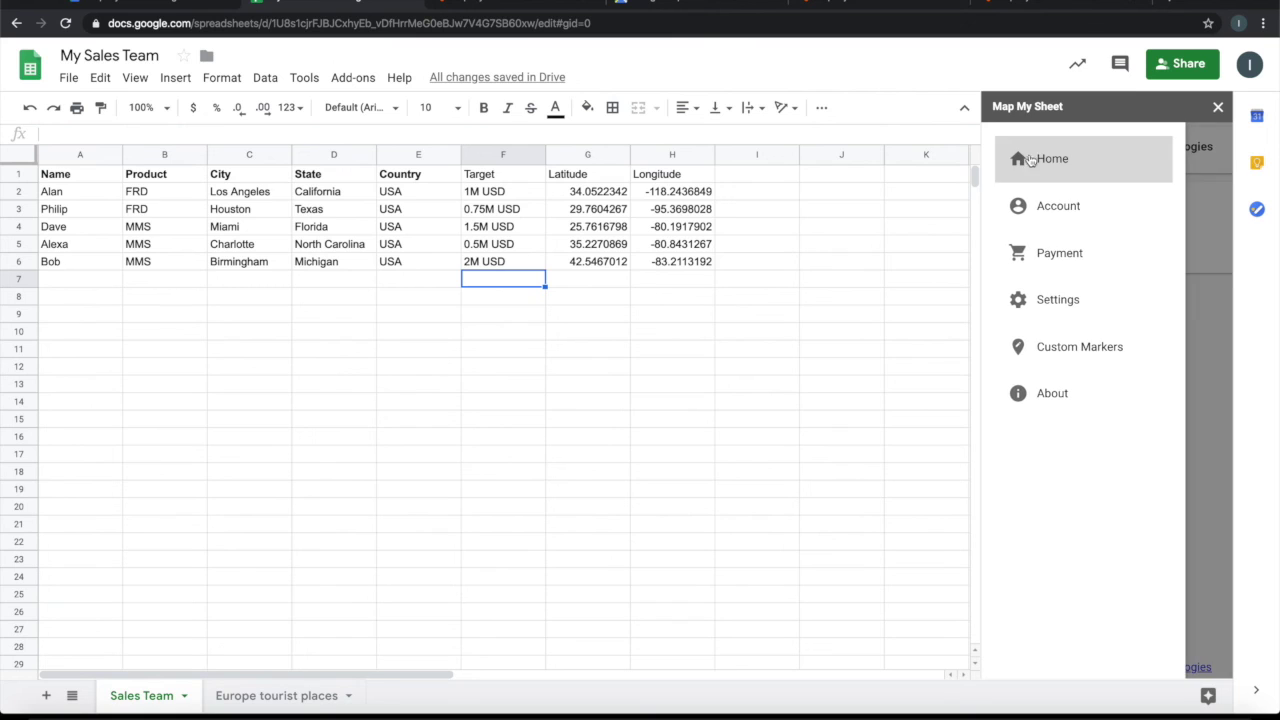
click(1050, 158)
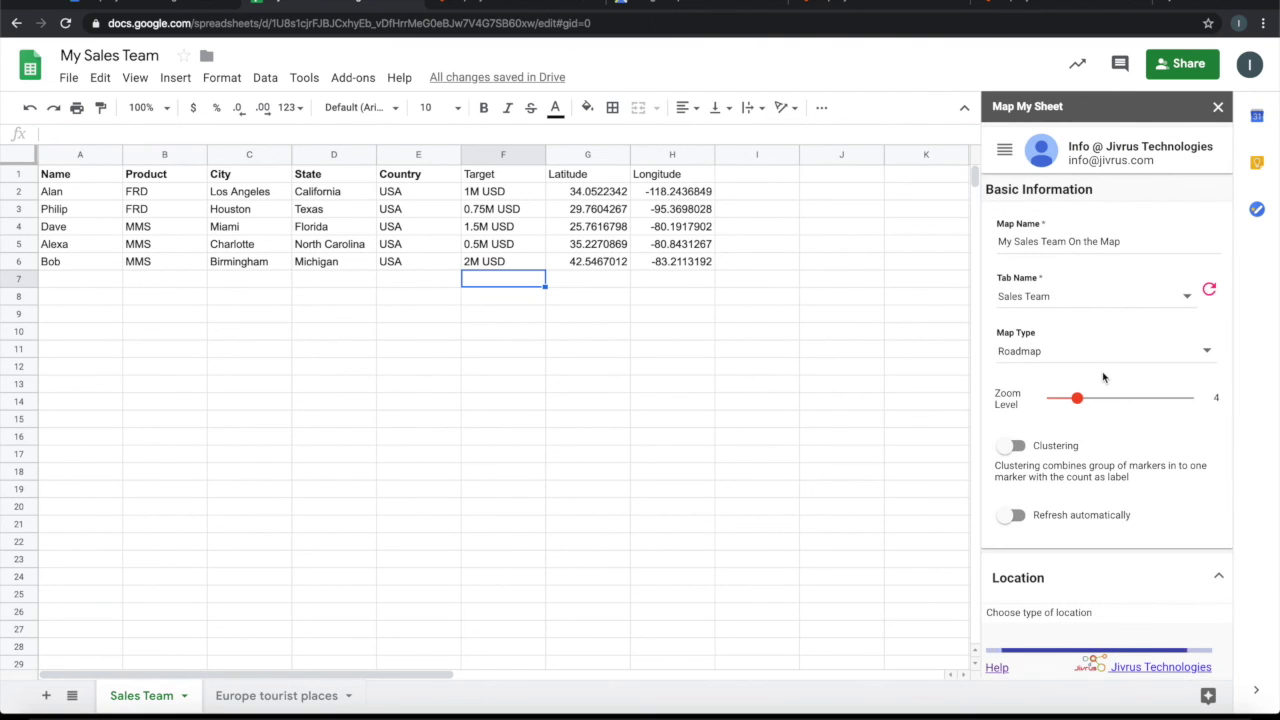
scroll(1103, 377, down, 6)
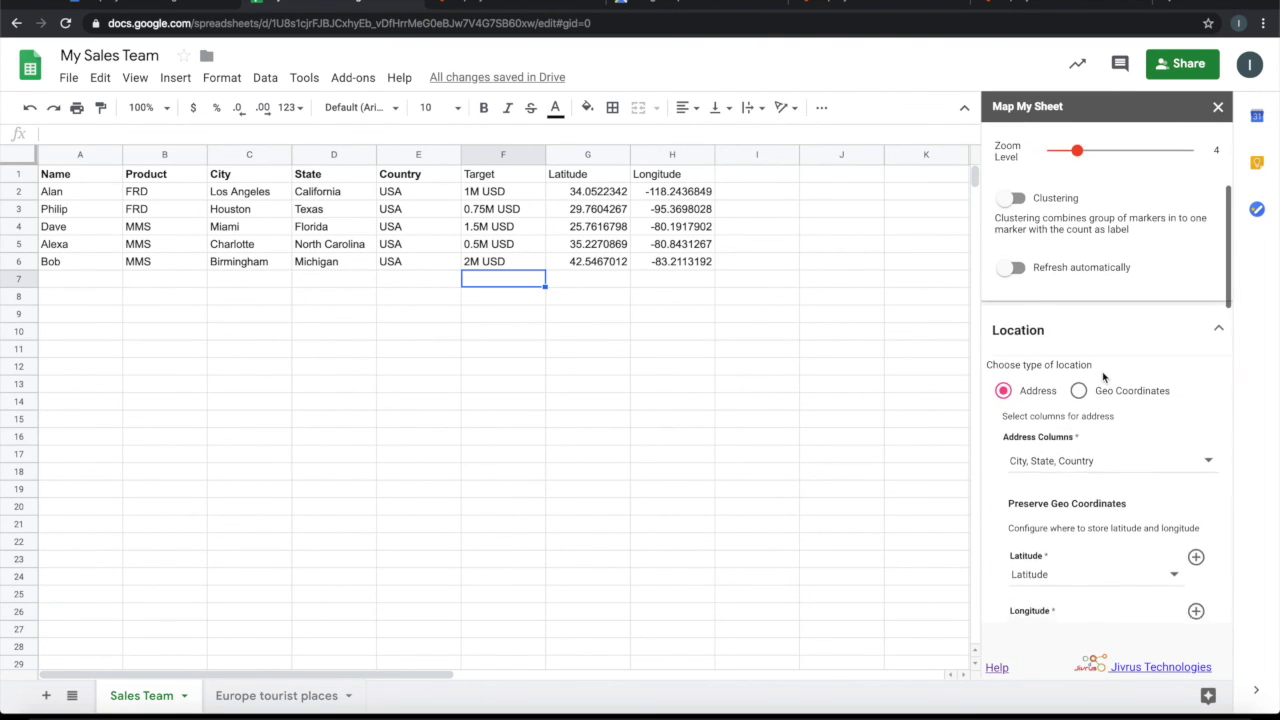
scroll(1103, 377, down, 4)
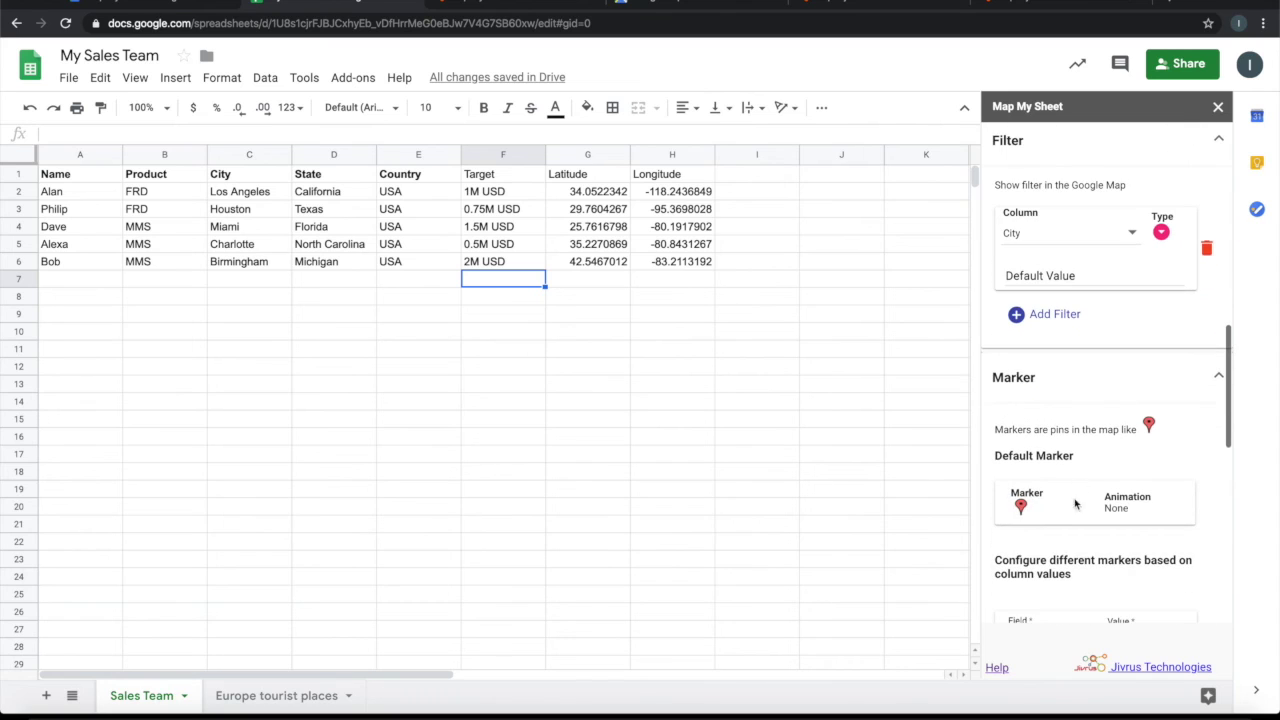
scroll(1150, 563, down, 5)
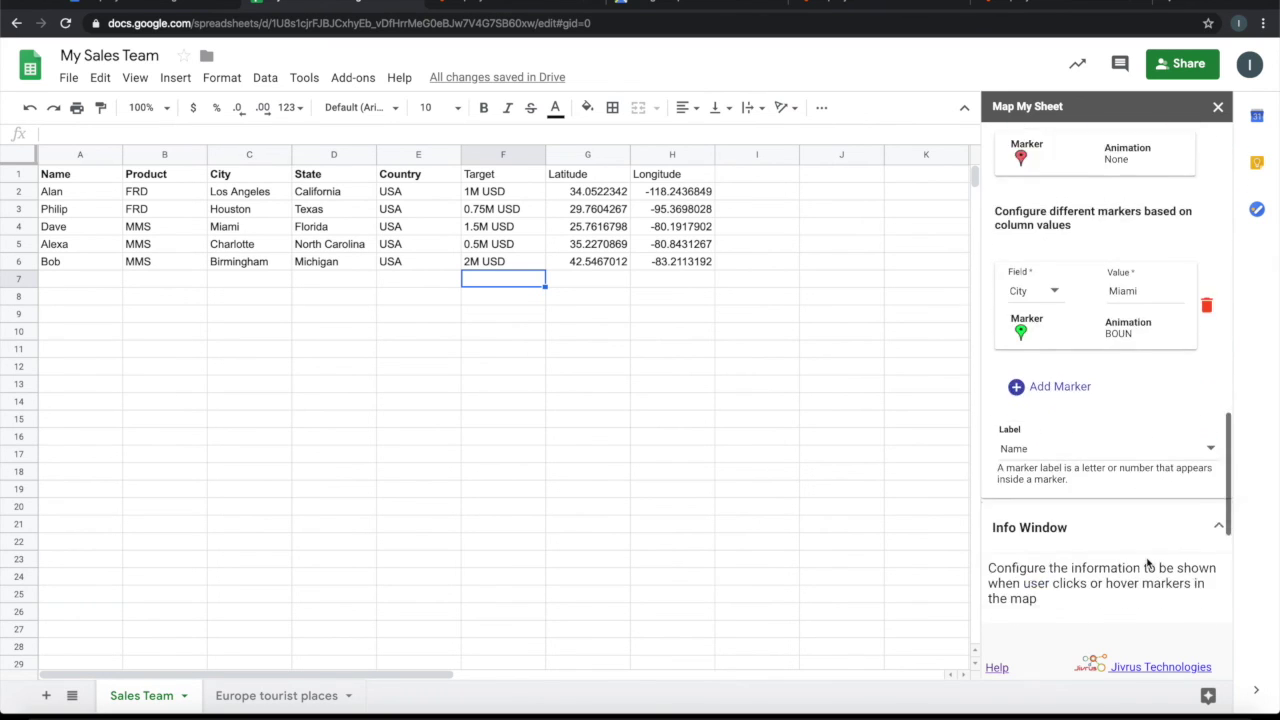